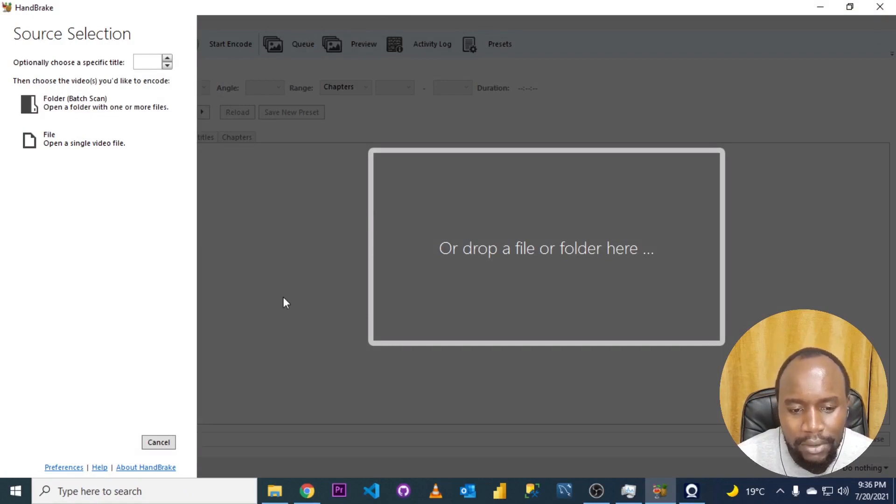
Switch to File Explorer and play the 2021-07-18_19-57-19 video from the RAW VIDEO folder
click(280, 493)
click(280, 494)
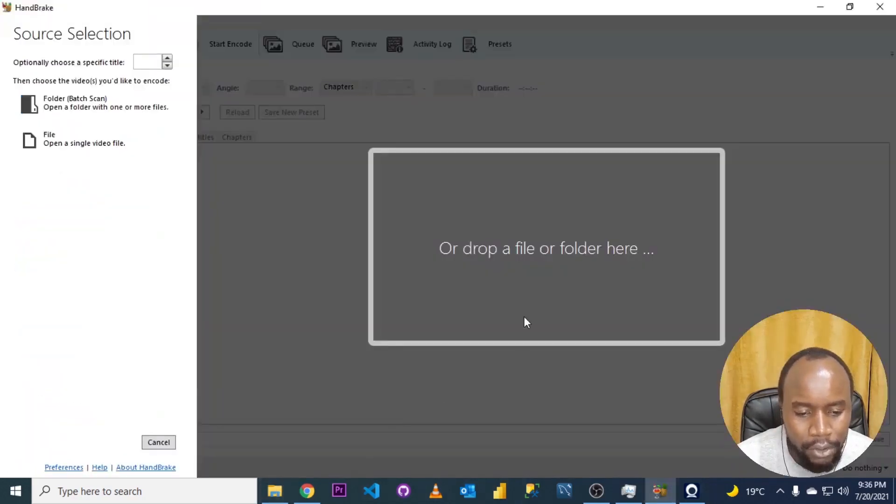
click(274, 491)
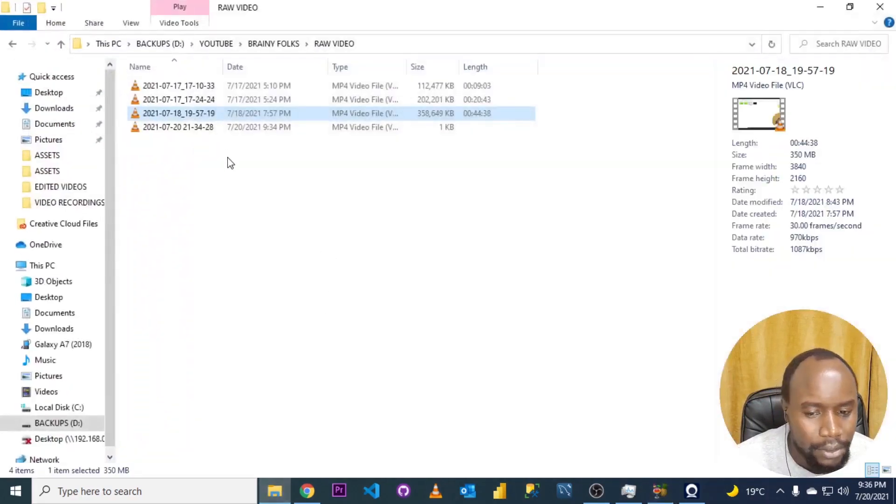
click(226, 158)
mouse_move(195, 116)
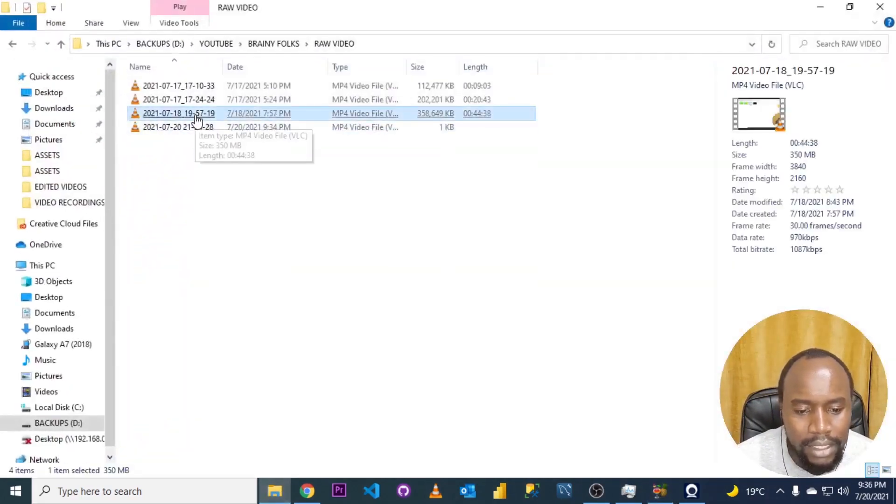
double_click(196, 116)
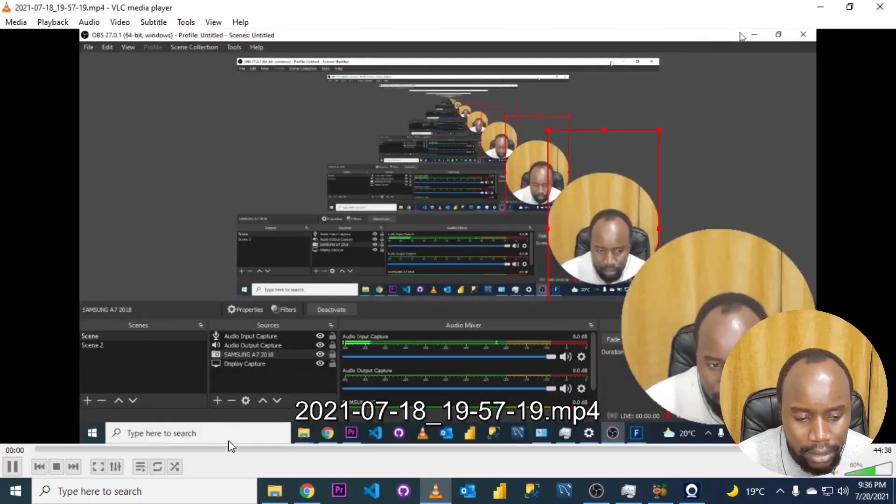
Skim through the recording at successive points from the start to about 39 minutes and close the player
click(132, 449)
drag(132, 449, 200, 450)
click(273, 449)
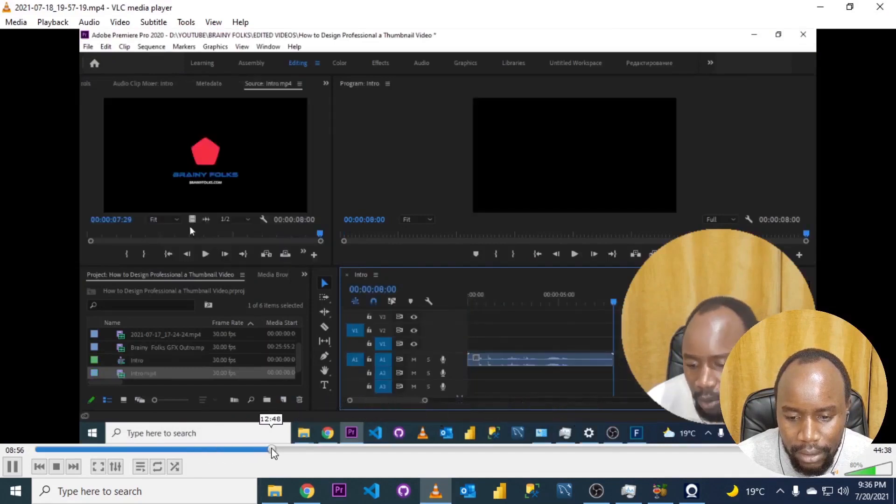
click(371, 450)
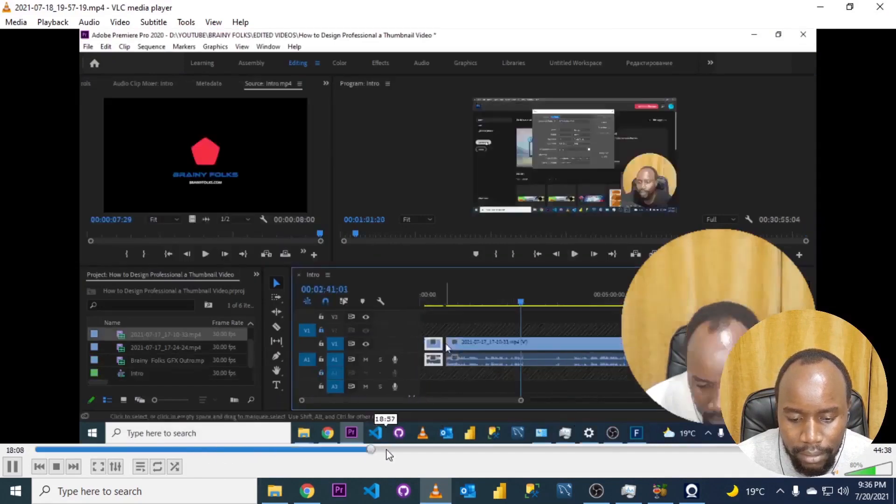
click(429, 450)
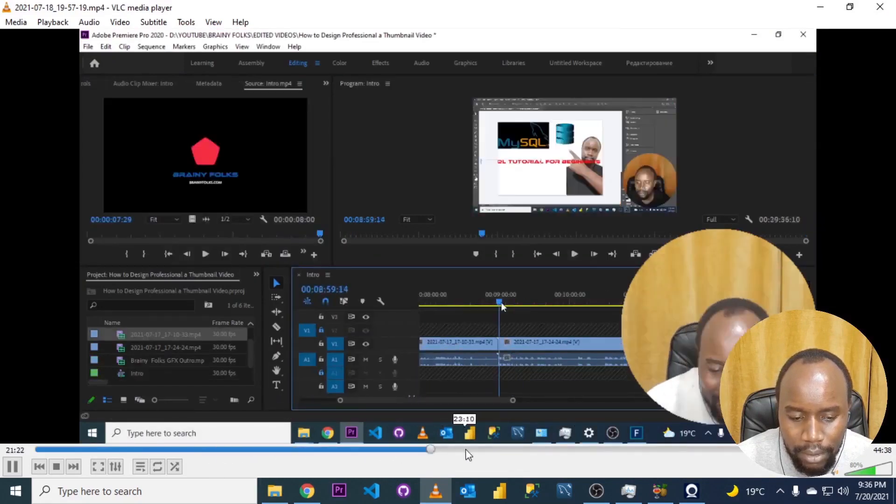
click(511, 450)
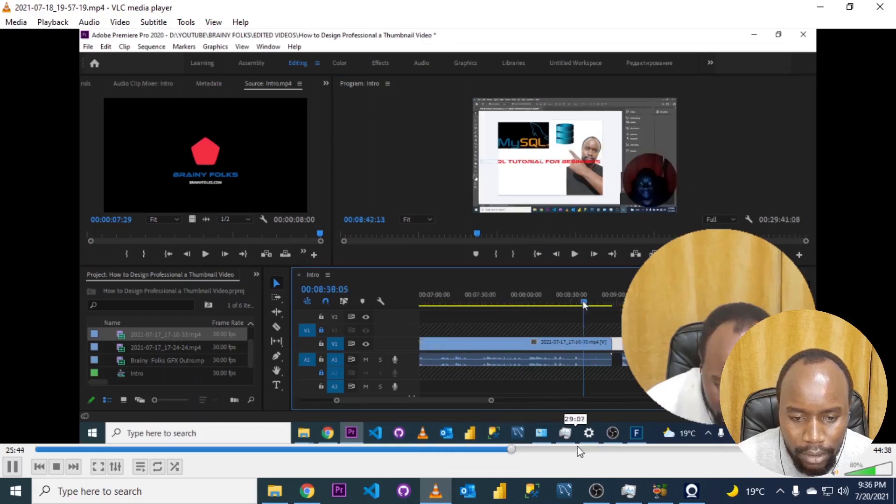
click(618, 451)
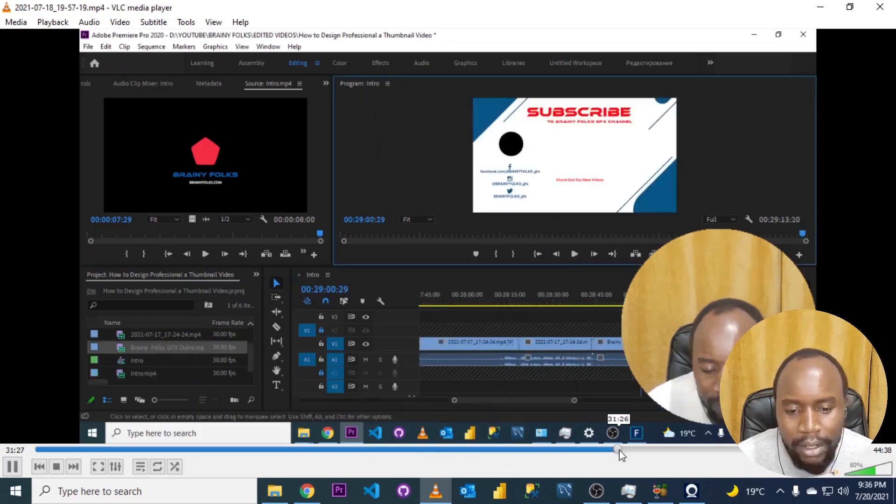
click(678, 450)
click(725, 451)
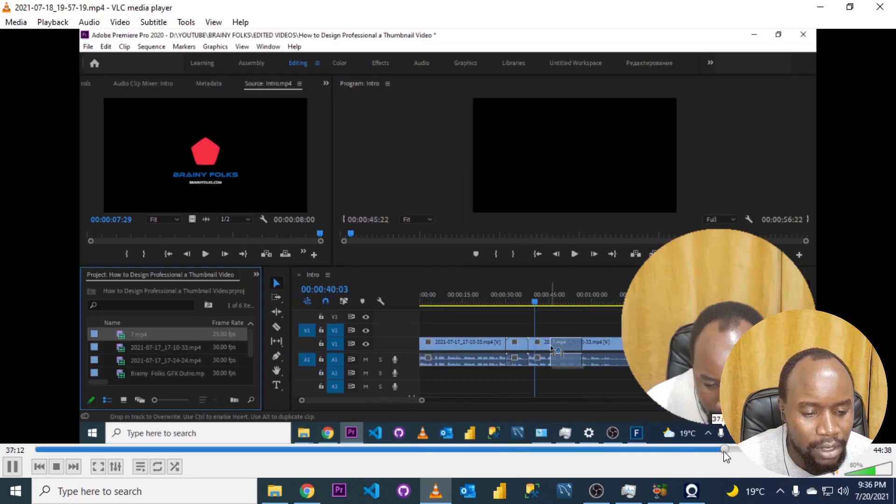
click(744, 451)
click(762, 451)
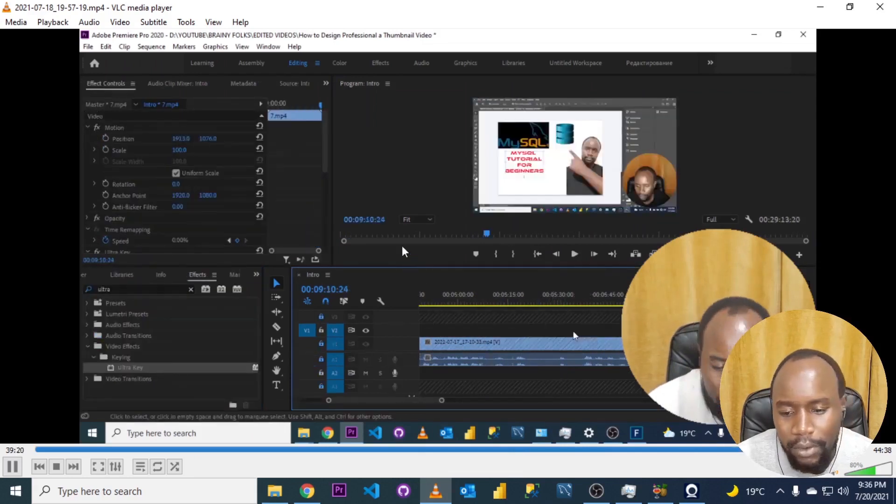
scroll(508, 352, down, 1)
scroll(508, 352, down, 2)
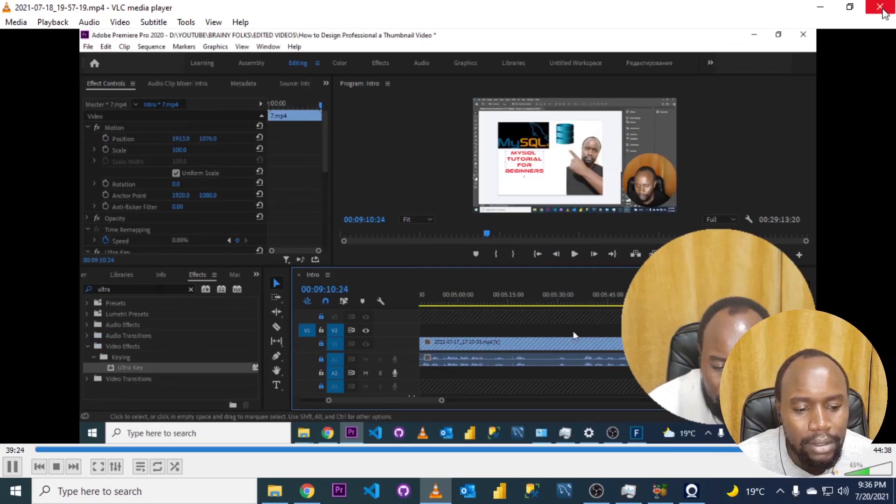
click(880, 7)
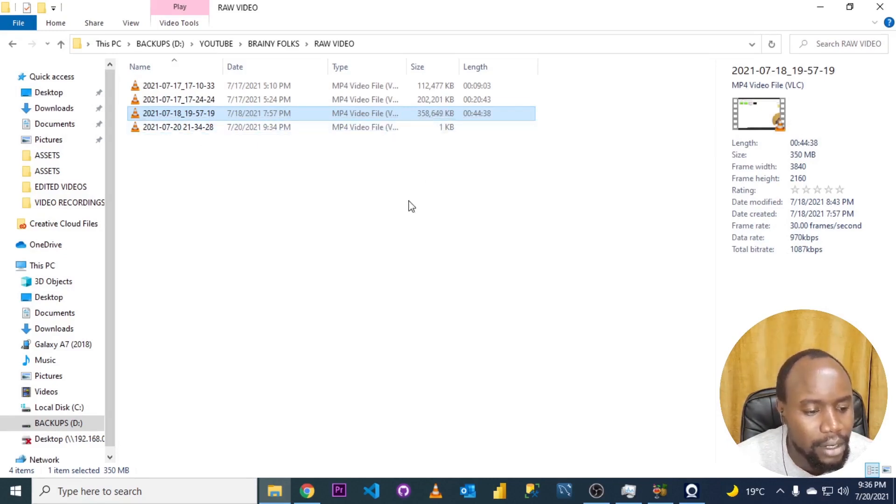
Load the 2021-07-18_19-57-19 video into HandBrake as the source and enable Web Optimized for the MP4 output
drag(210, 114, 521, 246)
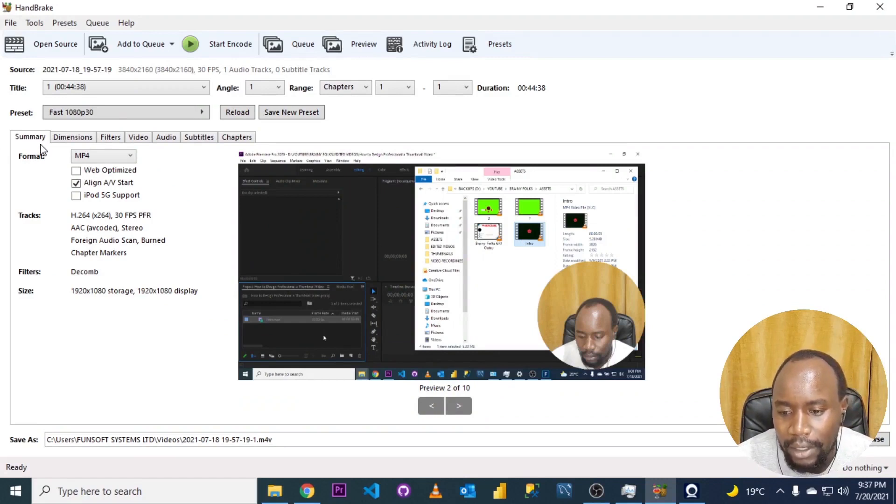
click(76, 171)
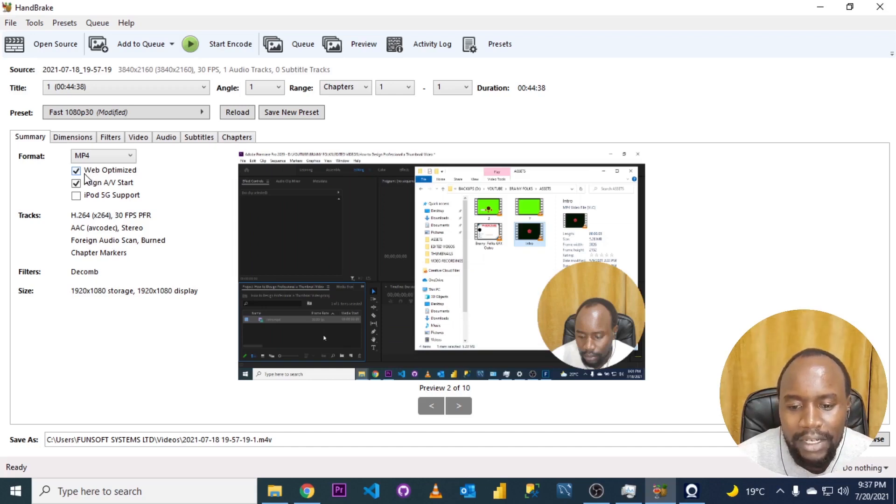
Switch cropping to Custom and try to set the output size to 3840 wide by 2160 high
click(76, 138)
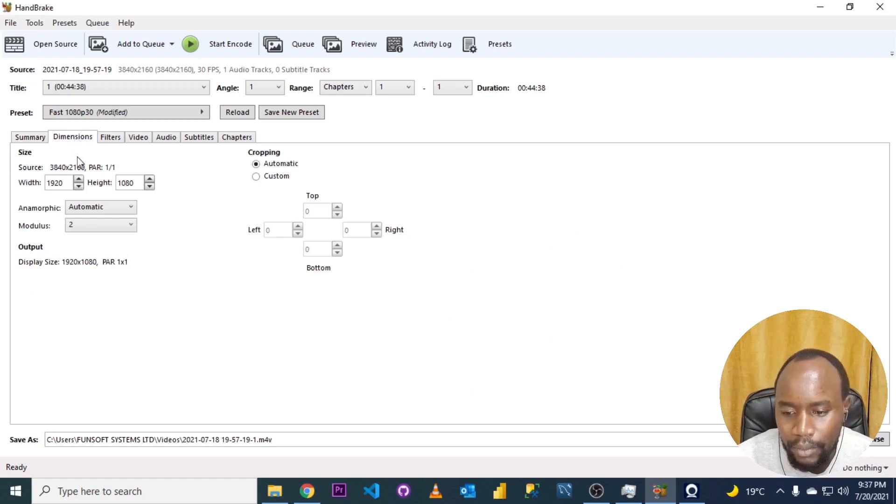
click(267, 182)
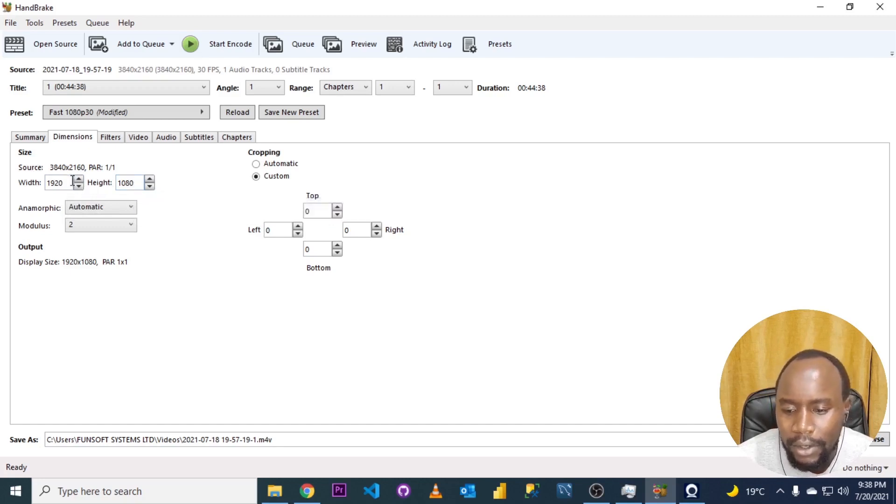
double_click(45, 188)
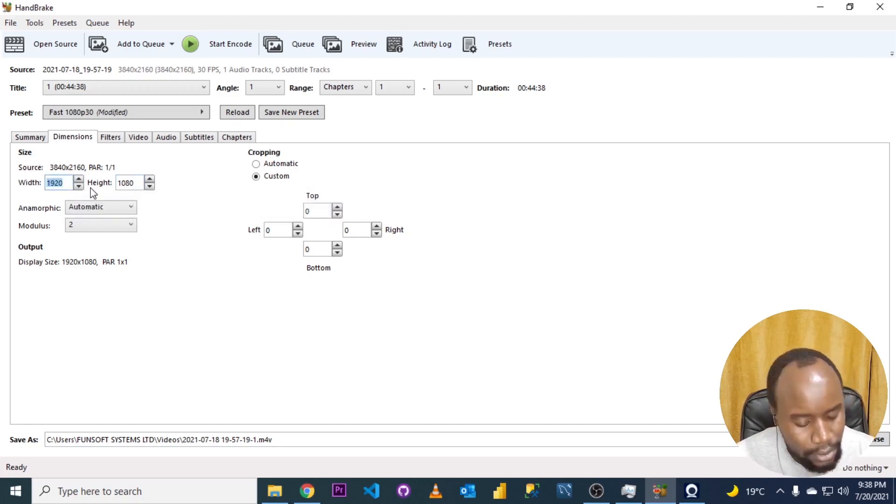
text(3840)
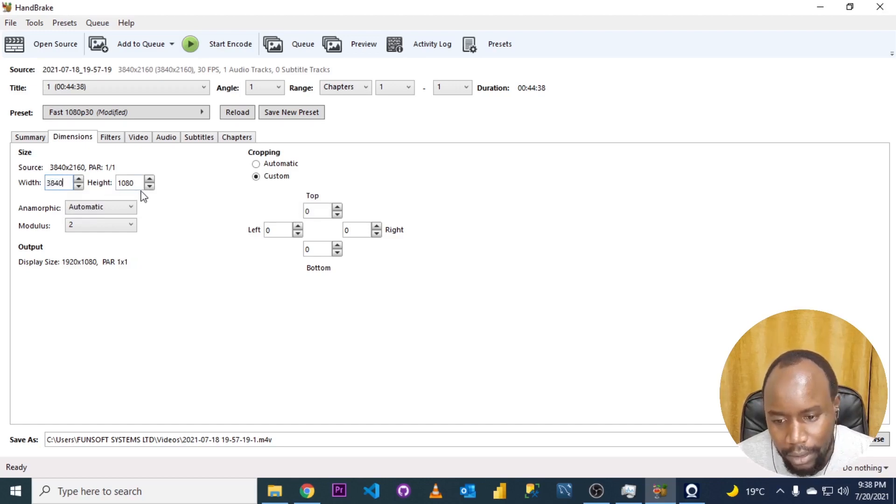
key(Tab)
text(2160)
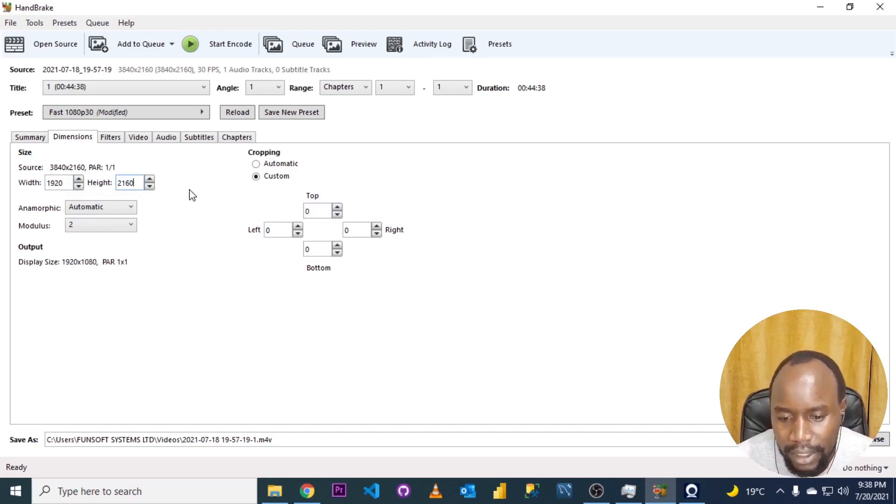
Keep the H.264 (x264) video codec, choose Constant Framerate and set the constant quality to 26 RF
click(111, 138)
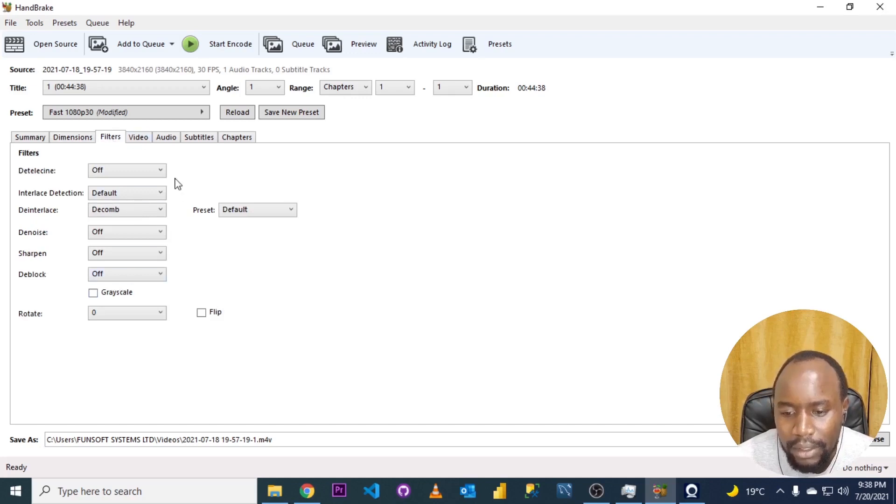
click(144, 144)
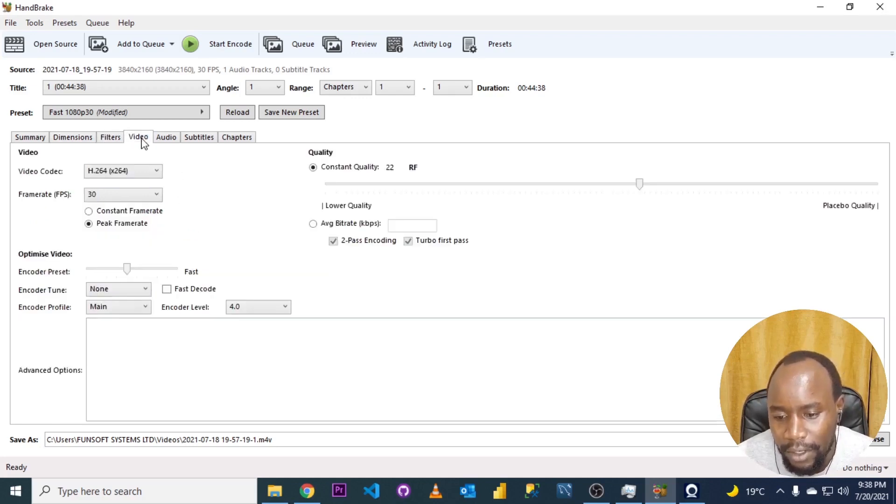
click(119, 171)
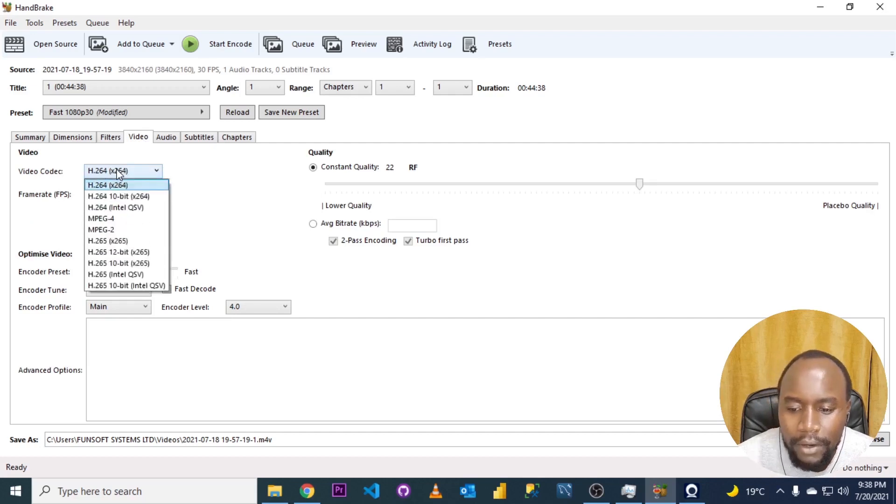
click(119, 186)
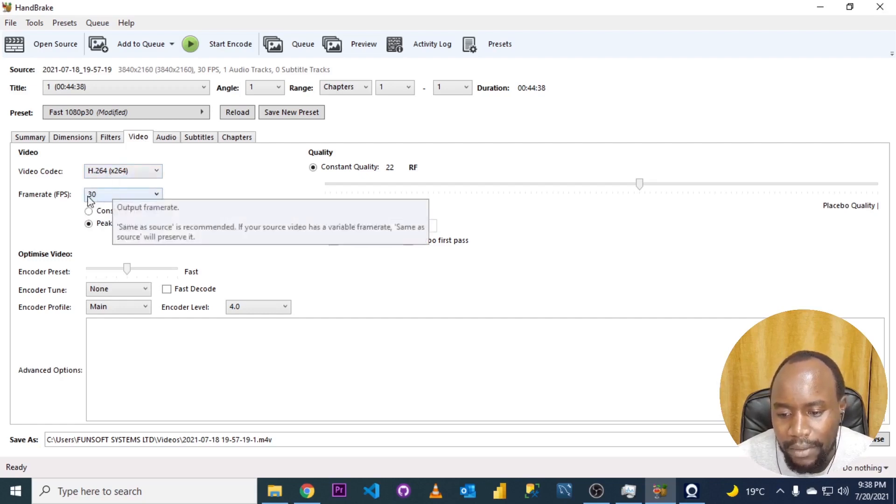
click(92, 213)
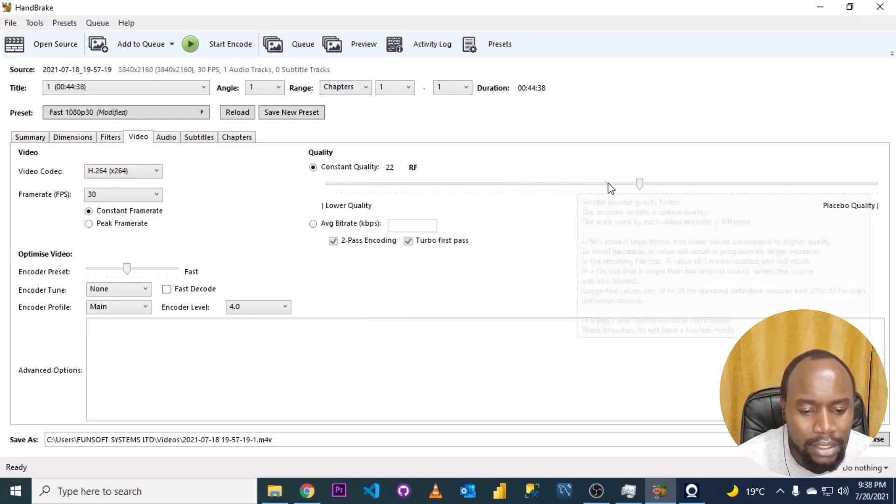
drag(640, 187, 596, 189)
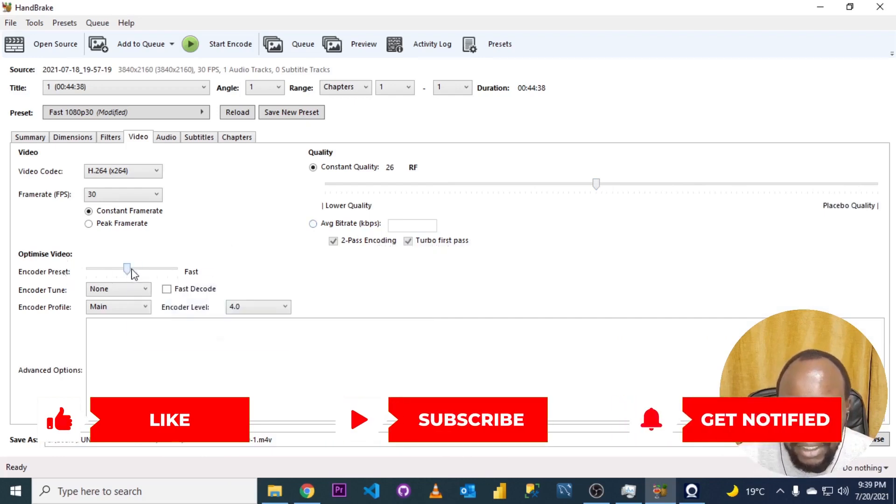
Set the video encoder preset to Medium and enable Fast Decode
drag(131, 269, 162, 272)
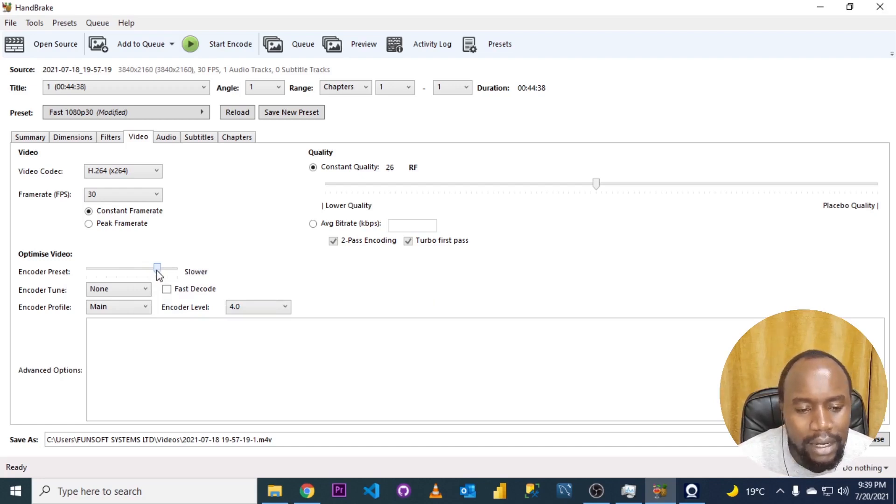
drag(158, 275, 102, 273)
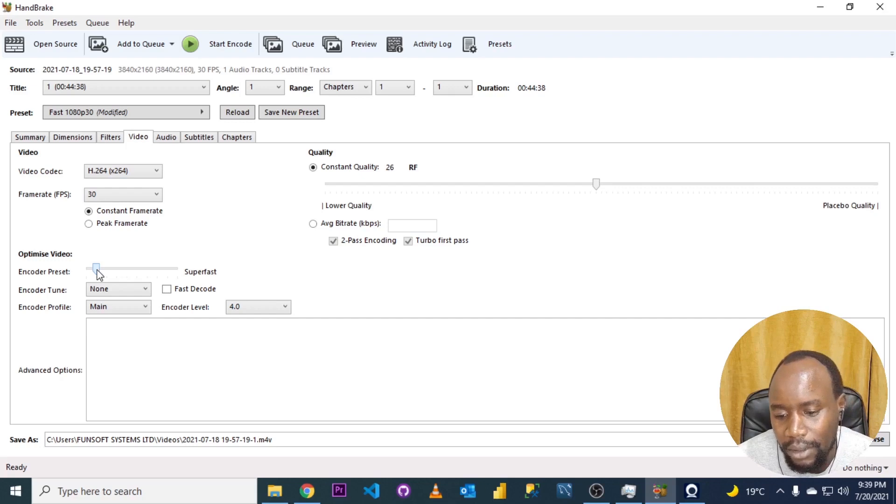
drag(98, 270, 139, 275)
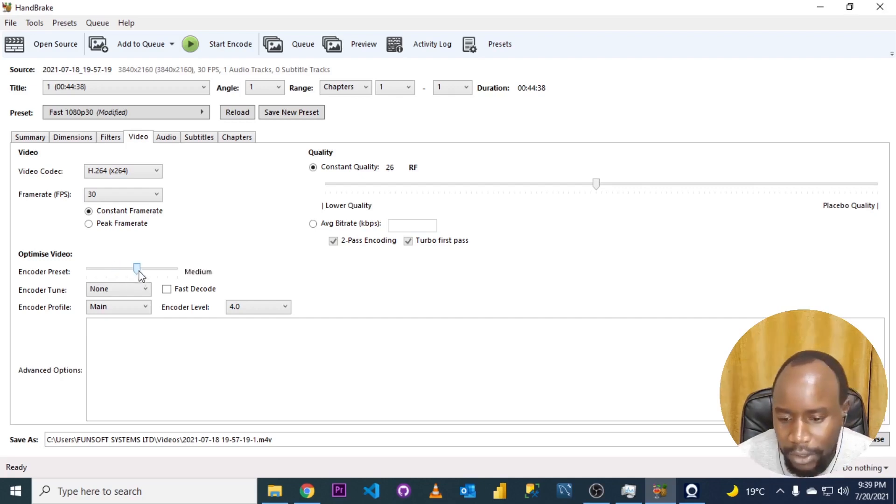
click(166, 290)
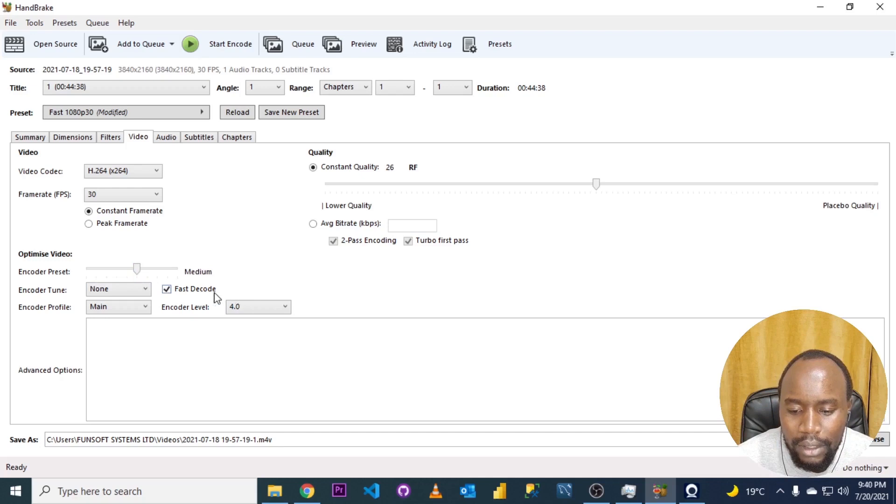
click(173, 147)
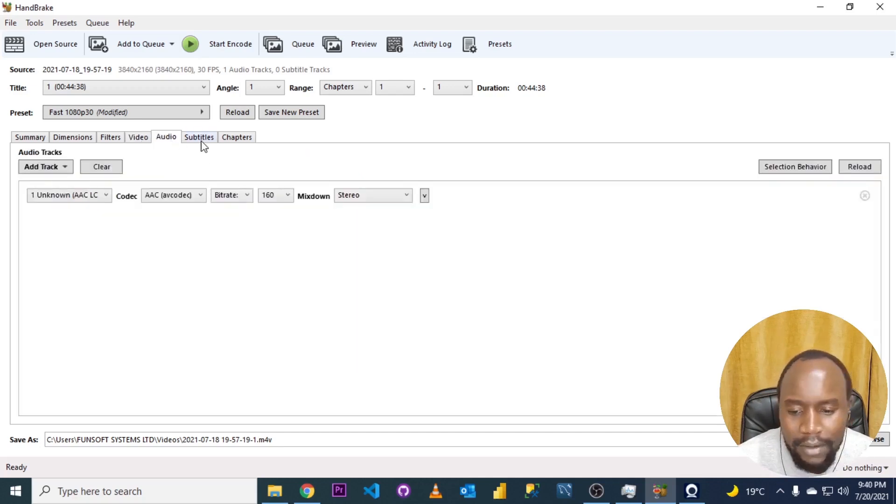
click(138, 138)
click(112, 139)
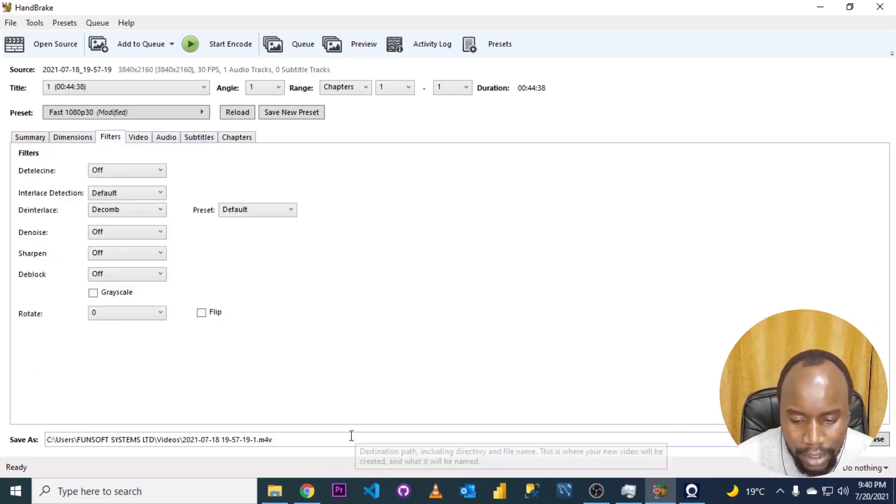
Choose the EDITED VIDEOS folder under YOUTUBE\BRAINY FOLKS on the BACKUPS (D:) drive as the output destination
click(870, 443)
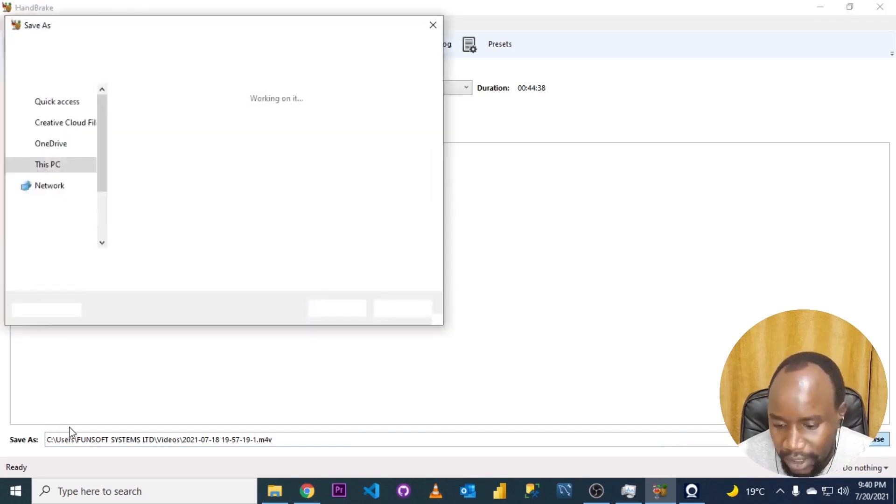
scroll(102, 196, down, 1)
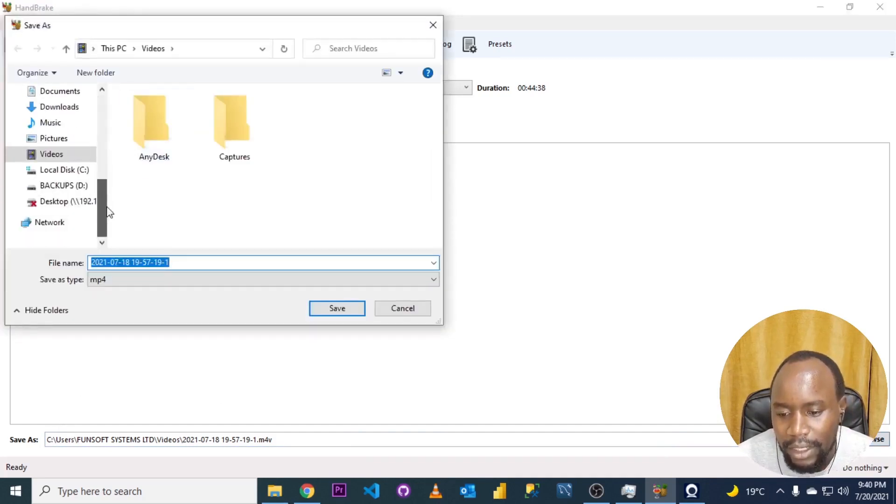
click(67, 189)
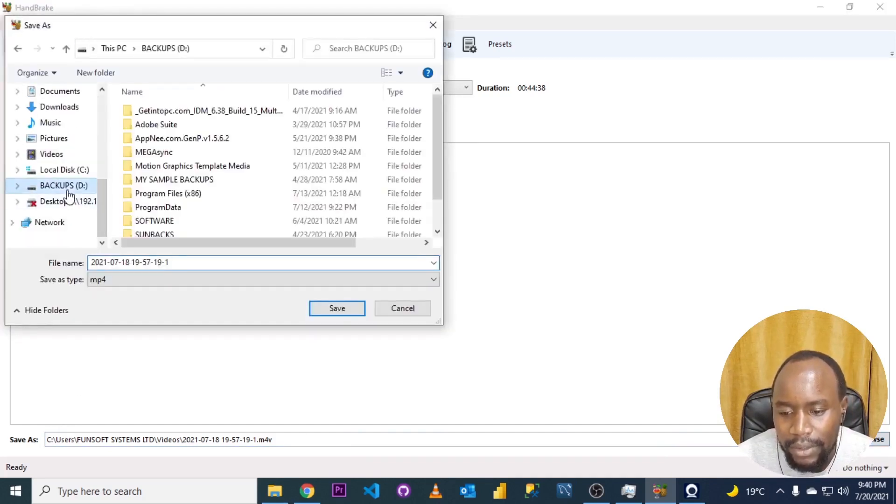
scroll(176, 212, down, 1)
click(173, 204)
double_click(167, 233)
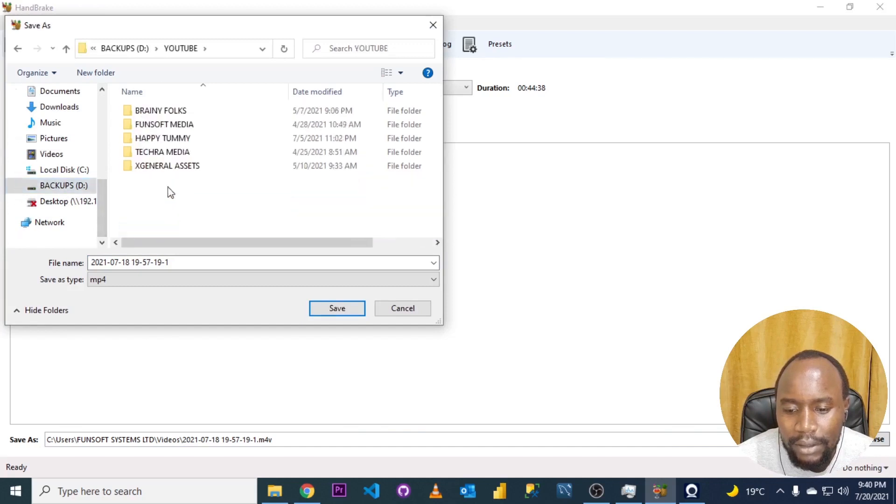
click(163, 113)
double_click(163, 113)
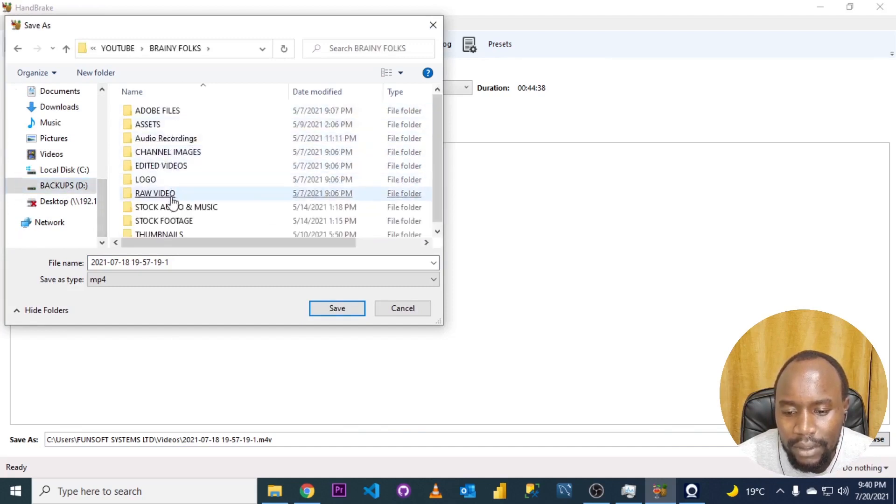
double_click(174, 167)
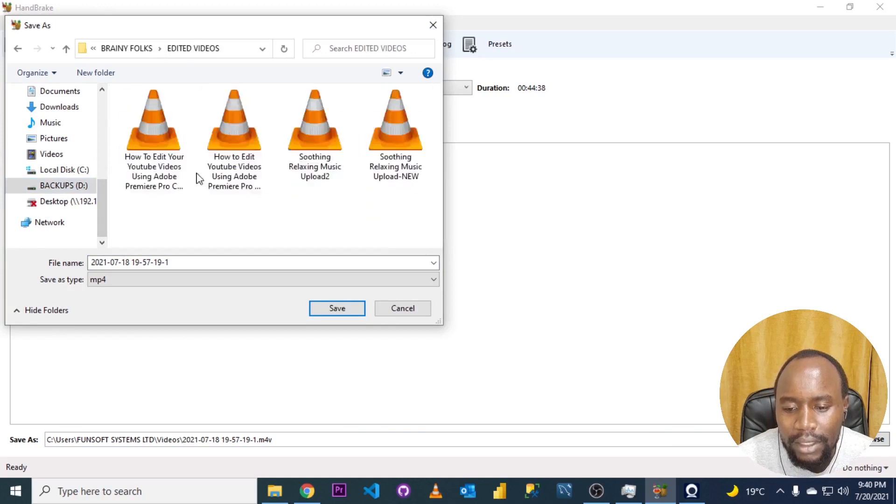
Name the output file "Handbrake Compressed Video"
triple_click(186, 261)
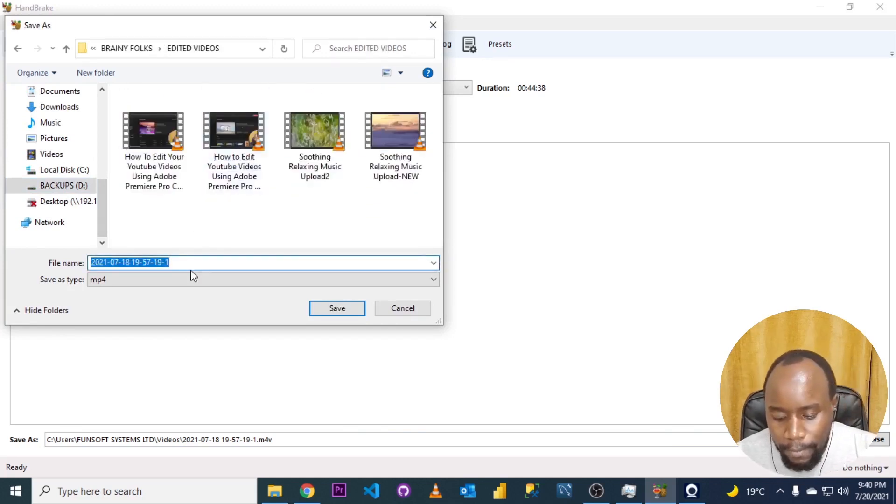
text(Han)
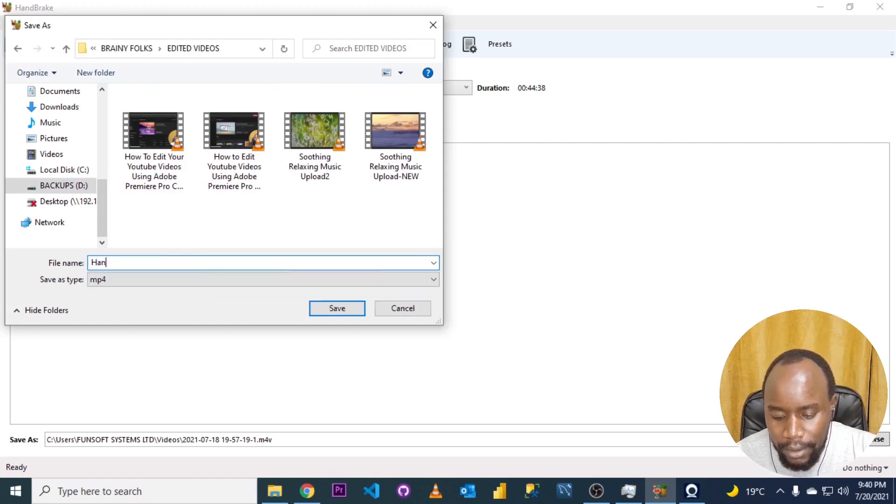
text(dbrake )
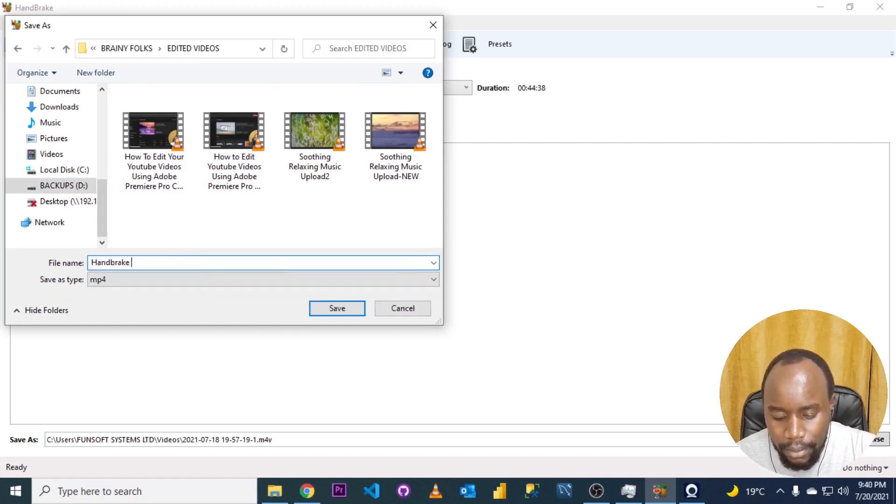
text(Cmopre)
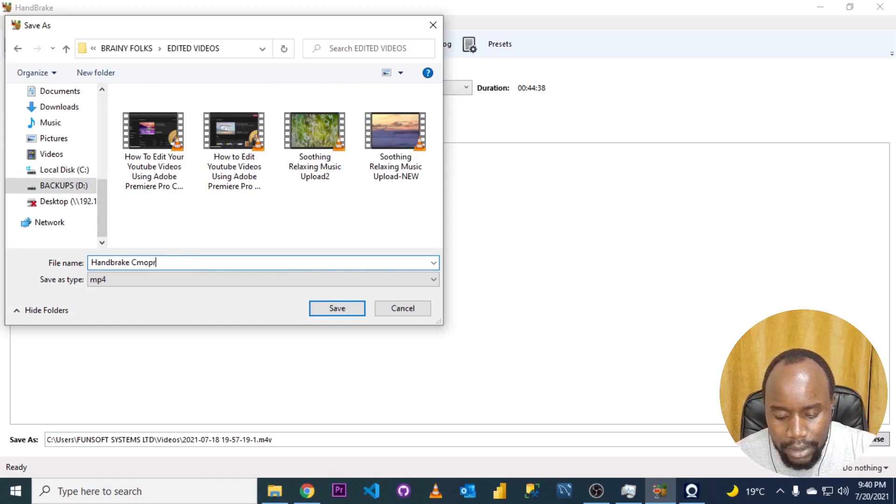
key(BackSpace)
key(BackSpace)
key(BackSpace)
key(BackSpace)
key(BackSpace)
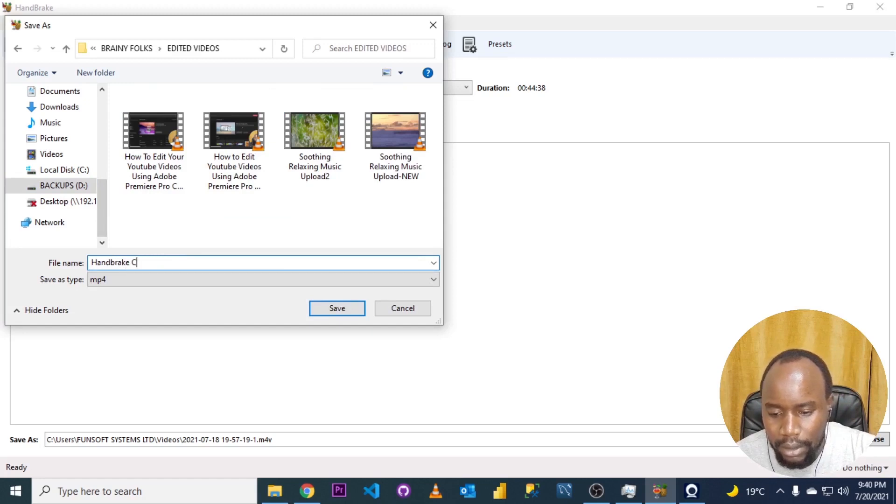
text(ompres)
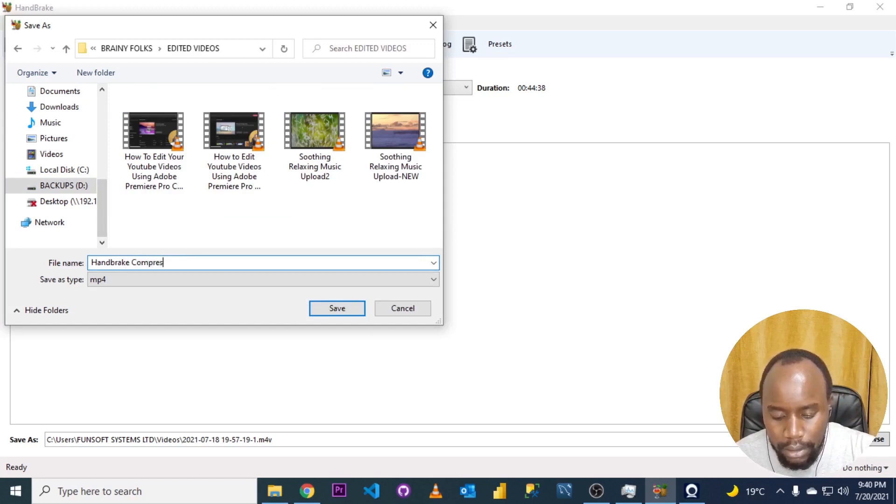
text(sed Video)
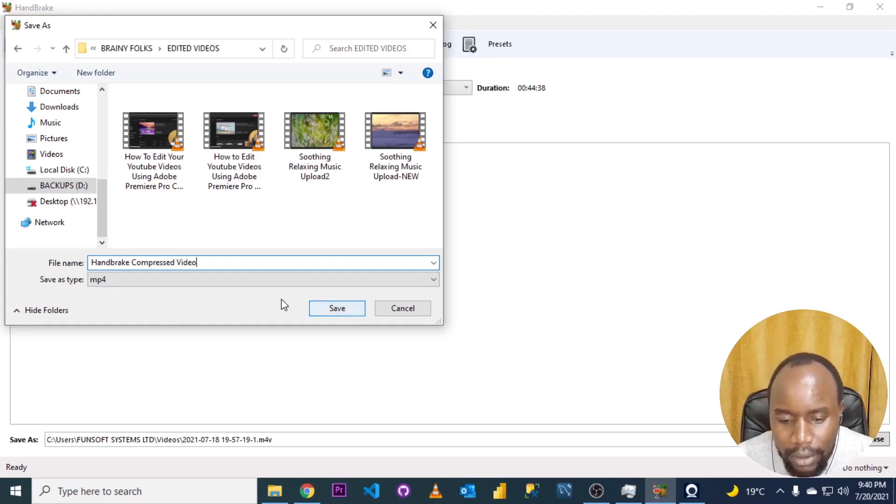
Keep mp4 as the output file type and save the destination
click(158, 279)
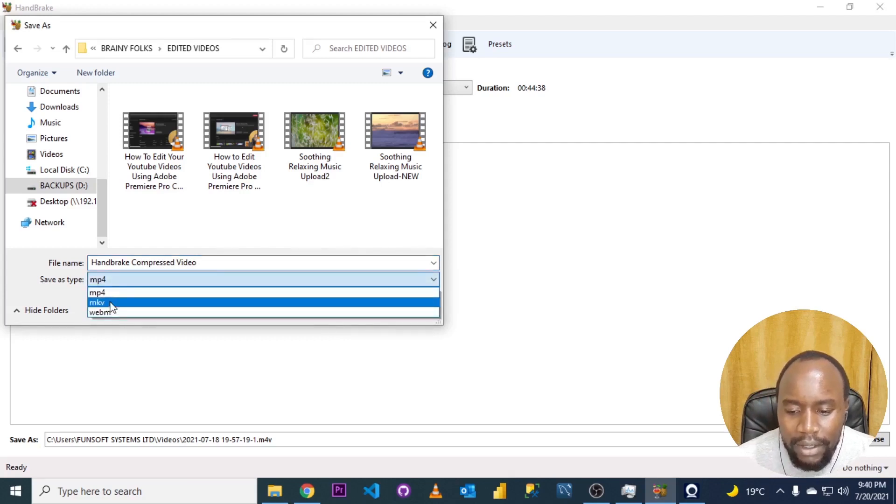
click(127, 280)
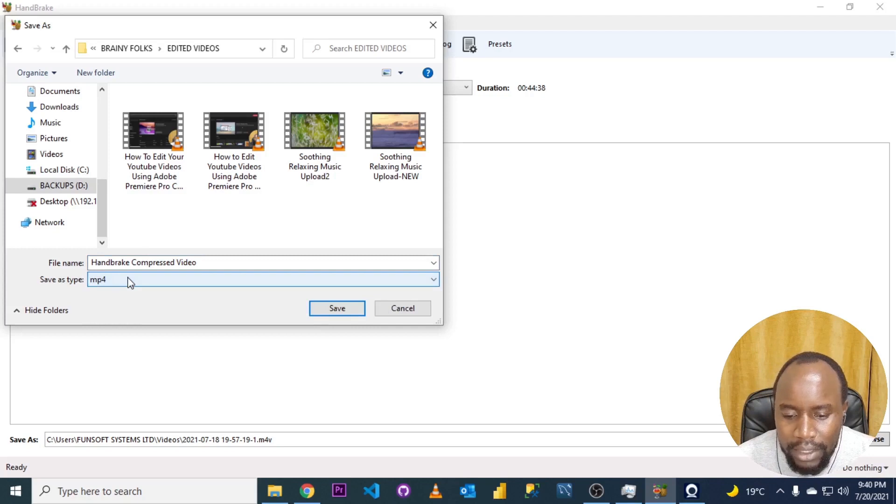
click(129, 280)
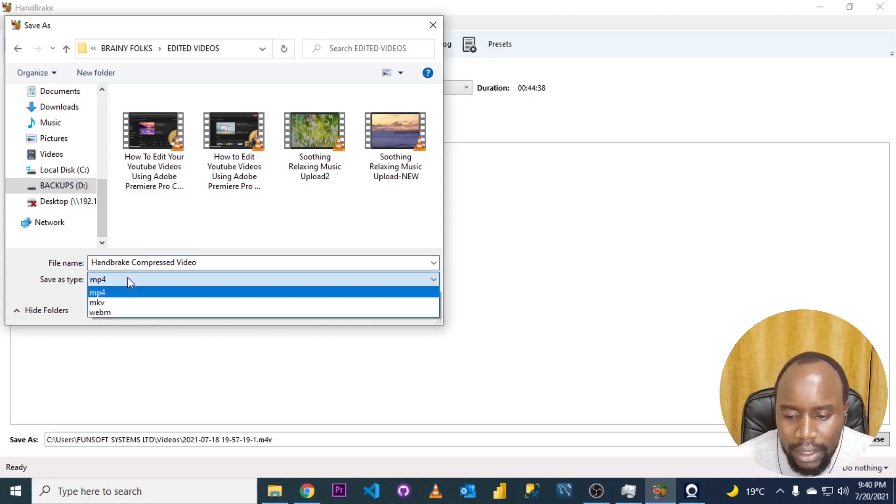
click(102, 293)
click(339, 314)
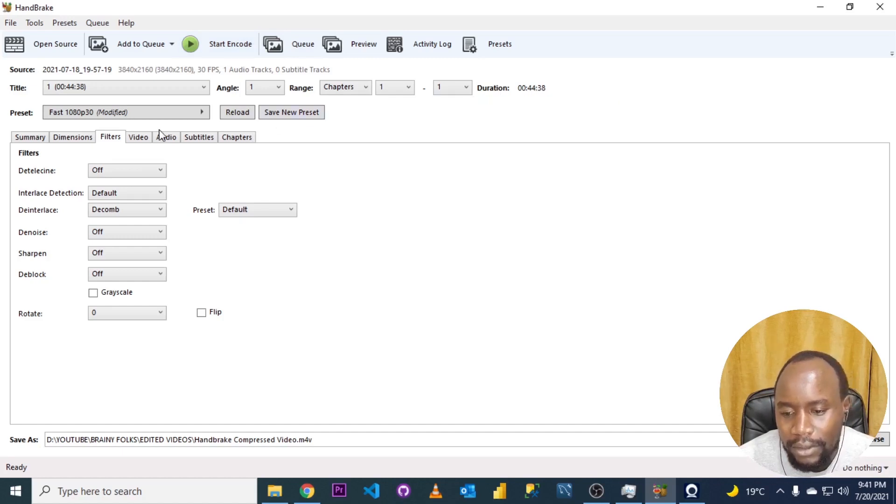
Review the output dimensions and summary settings, and check the available container formats
click(80, 139)
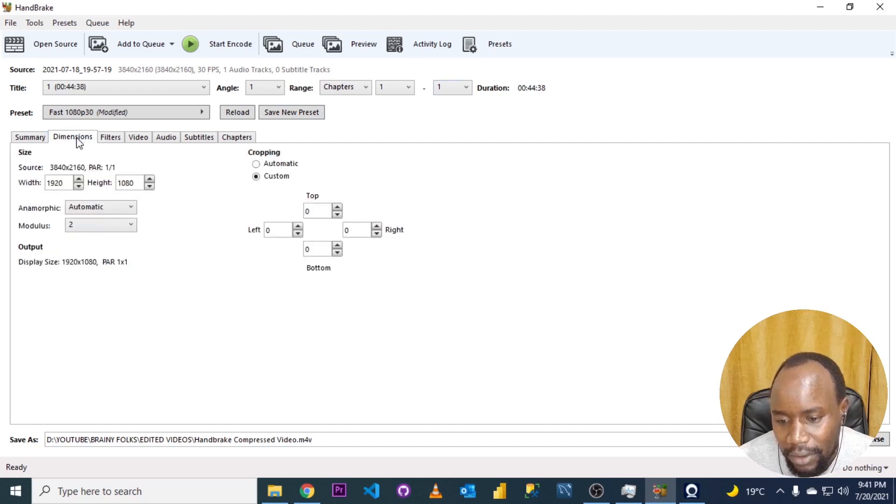
click(43, 139)
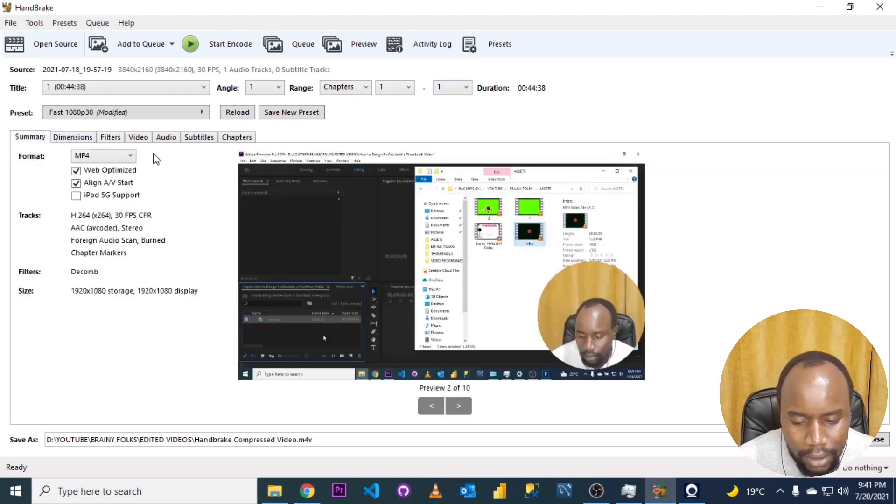
click(124, 157)
click(121, 157)
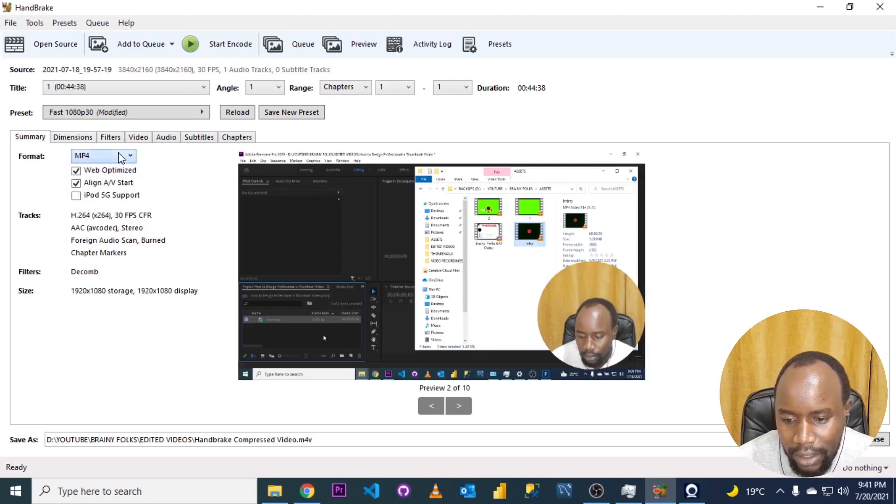
click(122, 158)
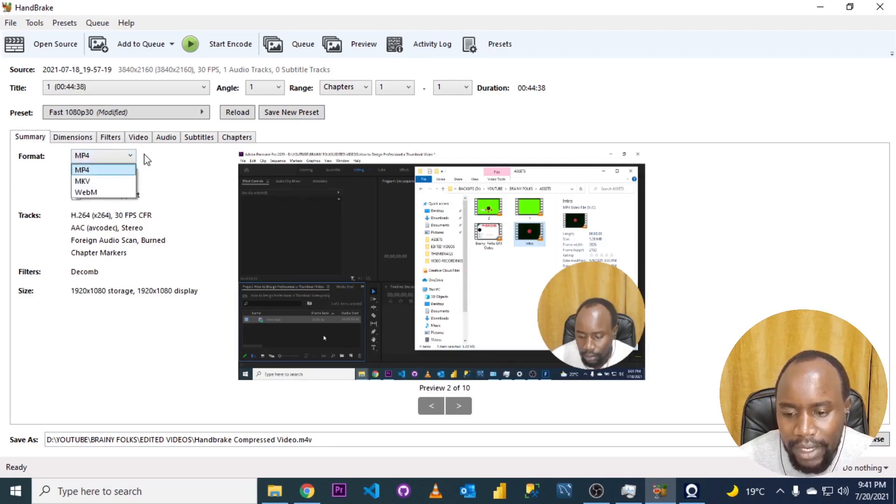
click(146, 158)
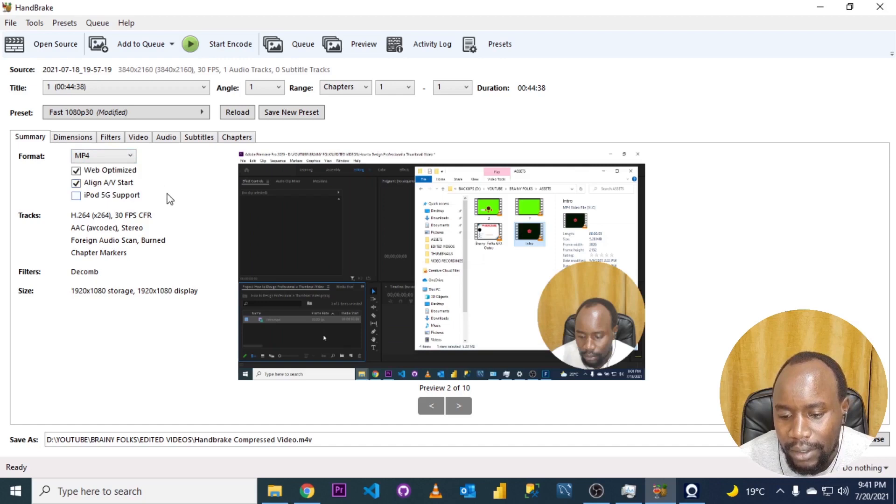
Try to raise the output width to 3840 to match the source resolution
click(74, 137)
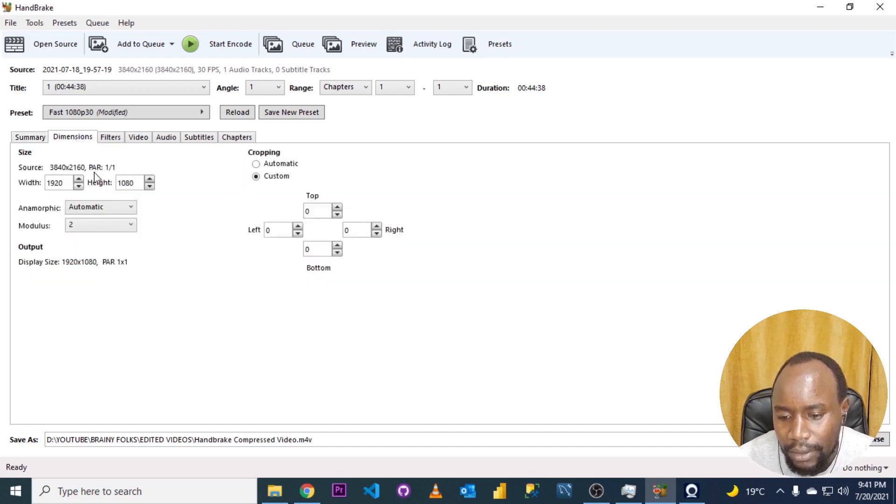
double_click(62, 183)
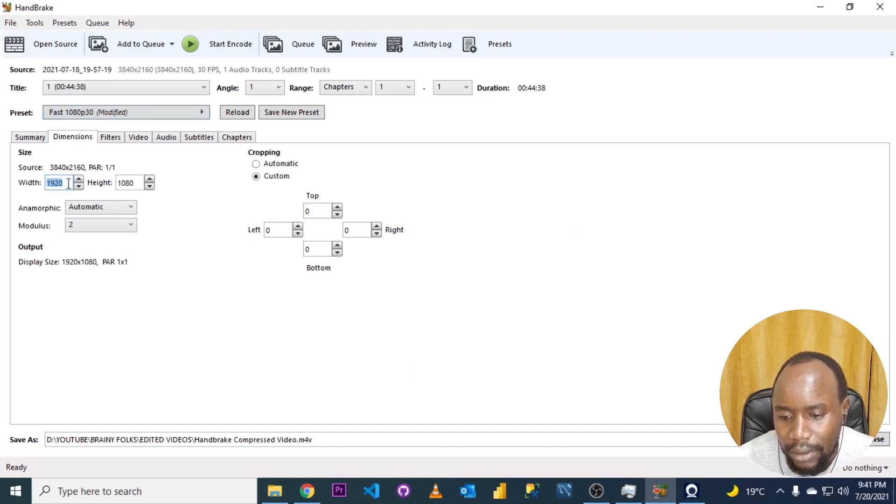
text(3840)
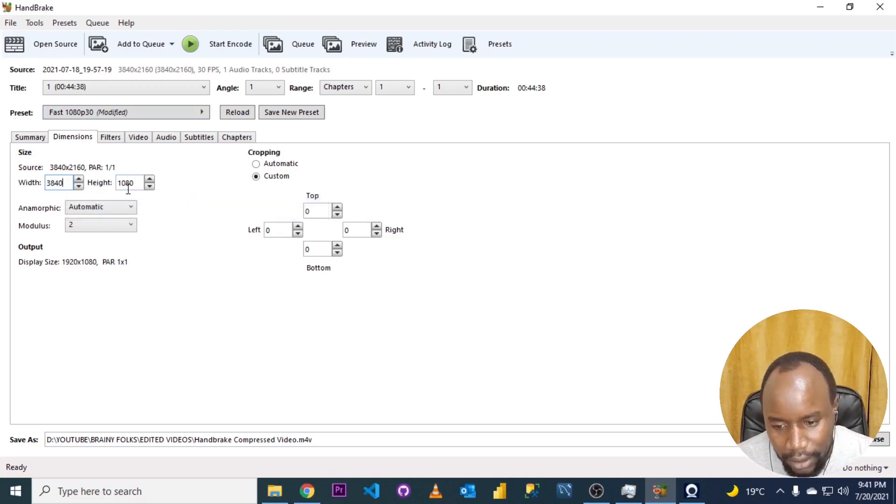
key(Tab)
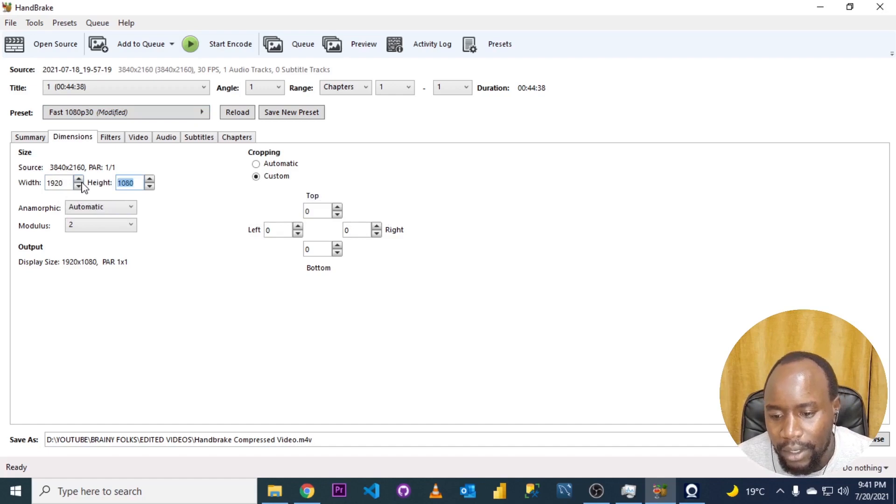
drag(70, 182, 31, 184)
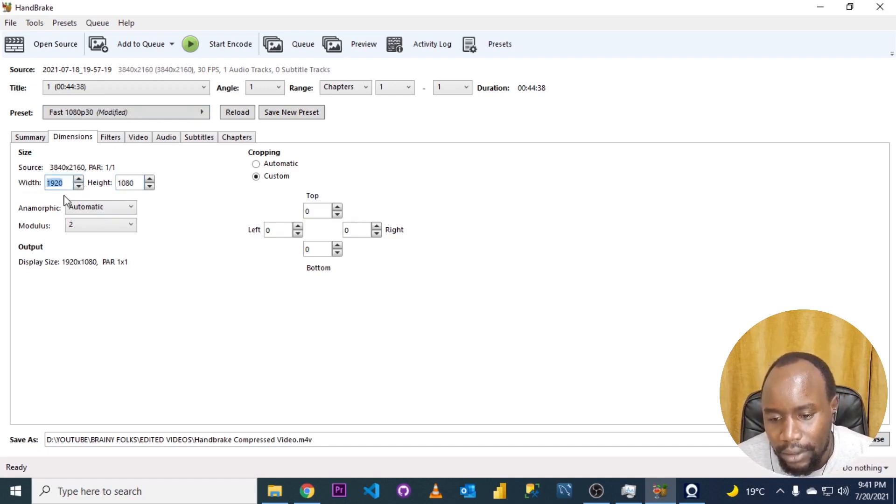
text(38)
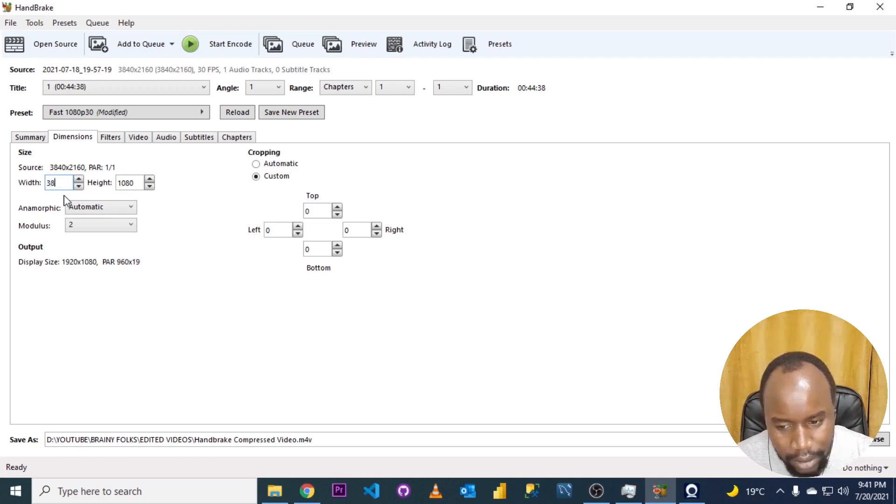
text(40)
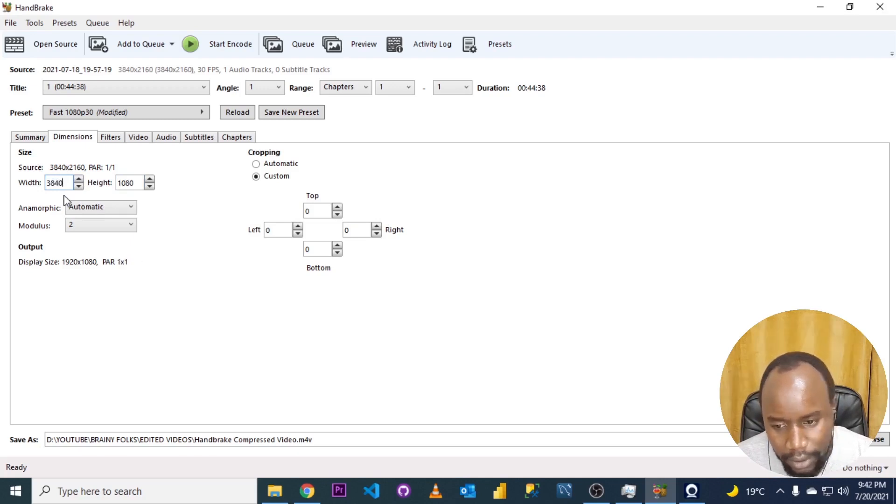
click(136, 185)
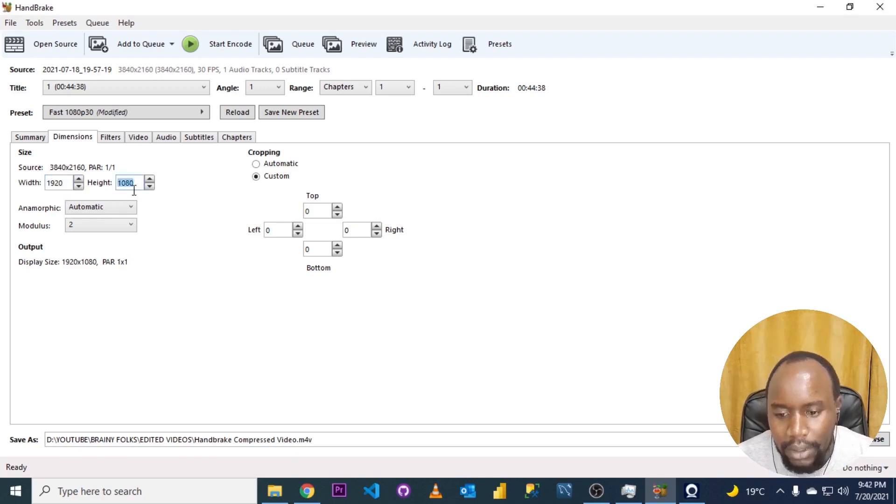
click(79, 178)
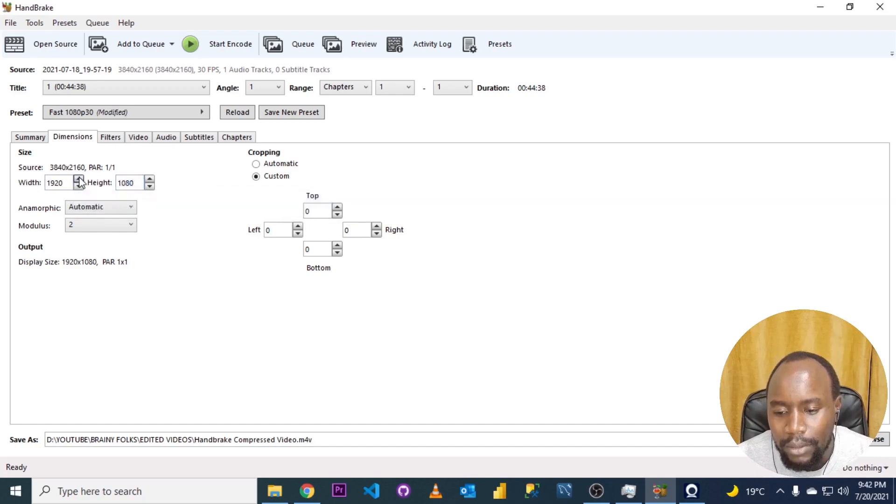
Apply the Vimeo YouTube HQ 2160p60 4K web preset and check its output dimensions
click(37, 140)
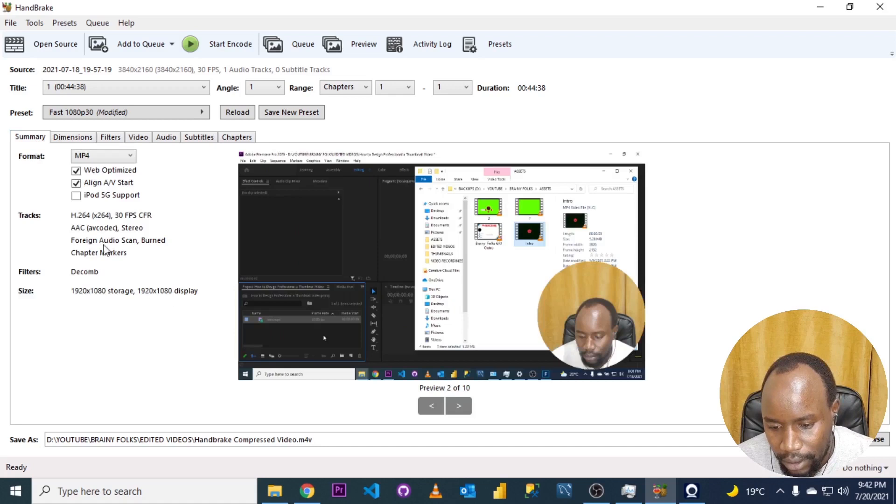
click(75, 115)
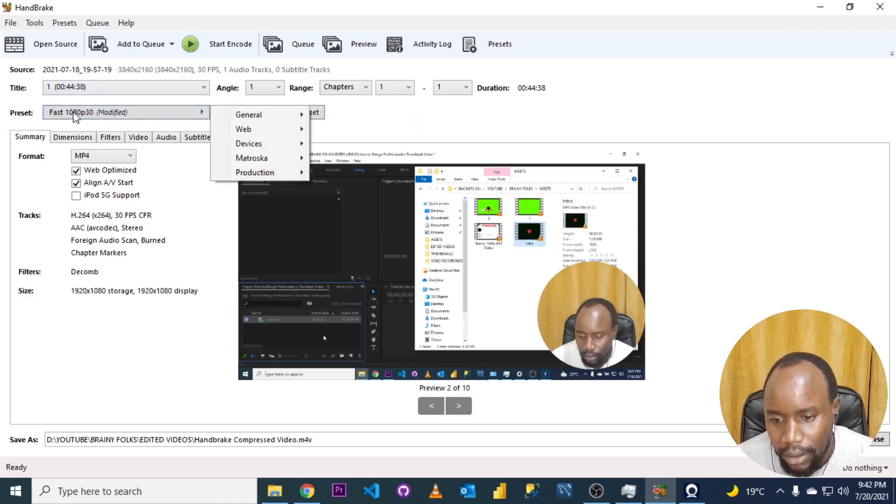
click(302, 117)
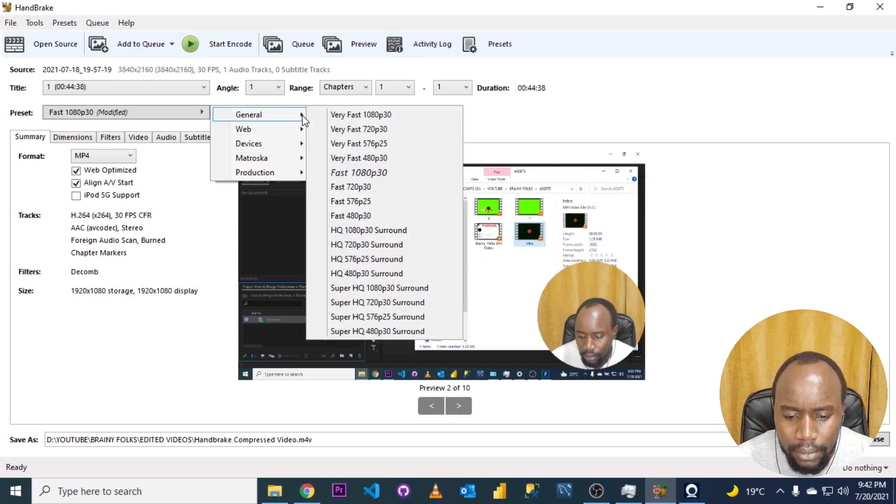
mouse_move(270, 130)
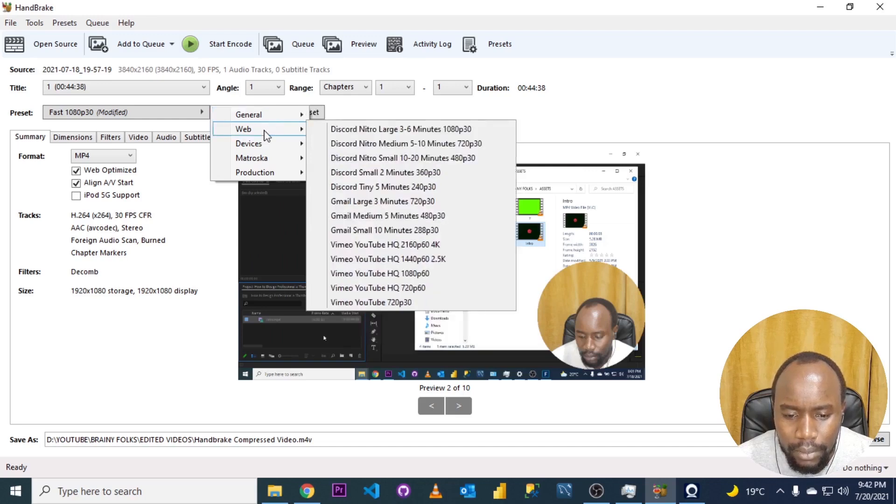
click(374, 244)
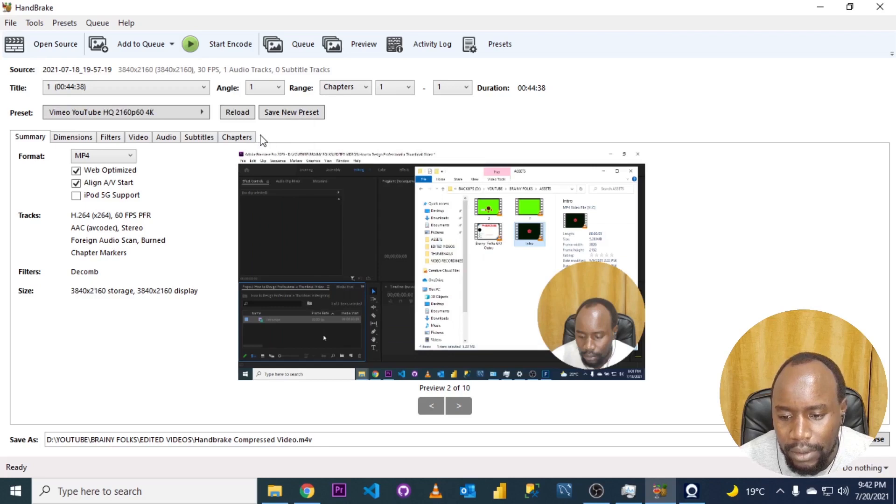
click(74, 140)
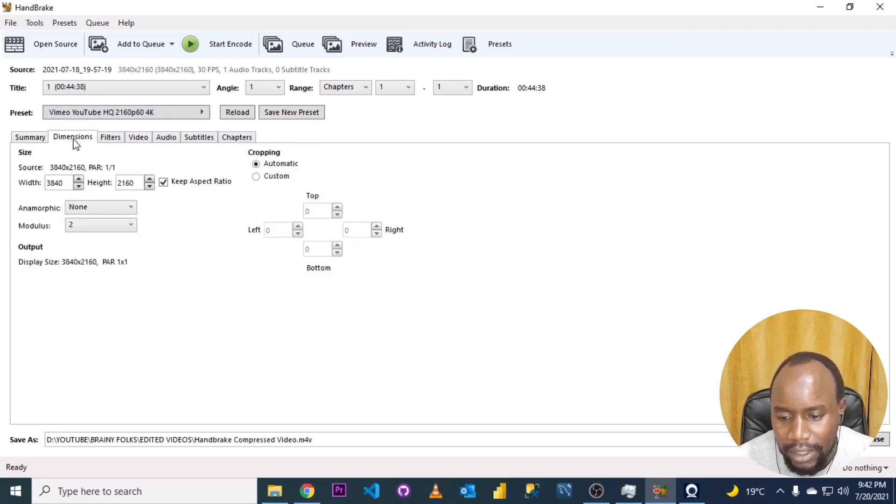
Lower the video's constant quality to RF 26 and enable Fast Decode for the encoder
click(136, 139)
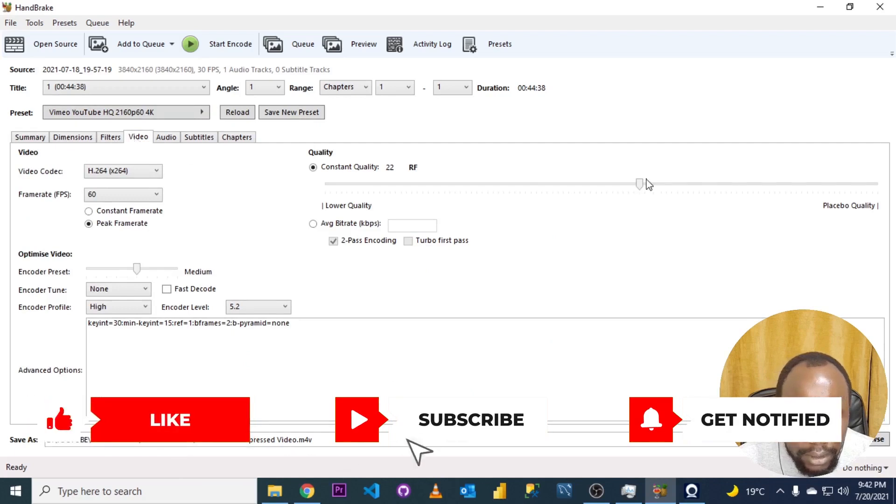
drag(640, 184, 599, 189)
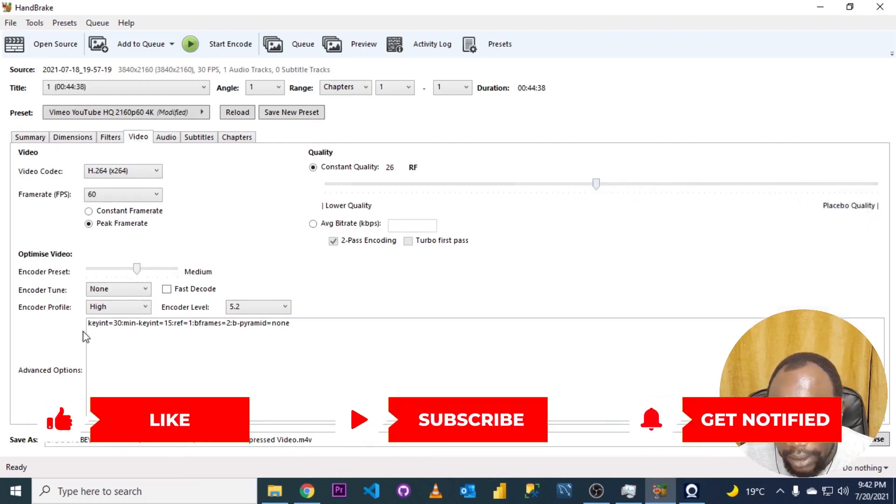
click(167, 290)
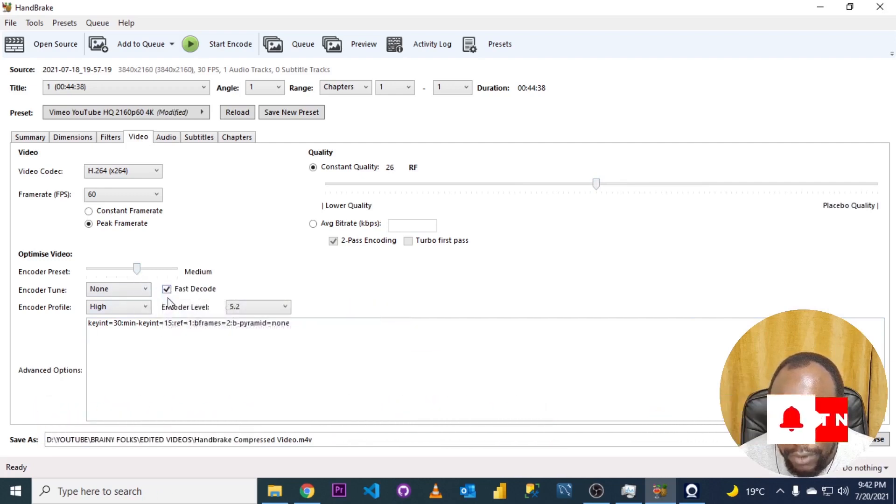
Set the output video to 30 FPS with a constant framerate
click(105, 202)
click(104, 255)
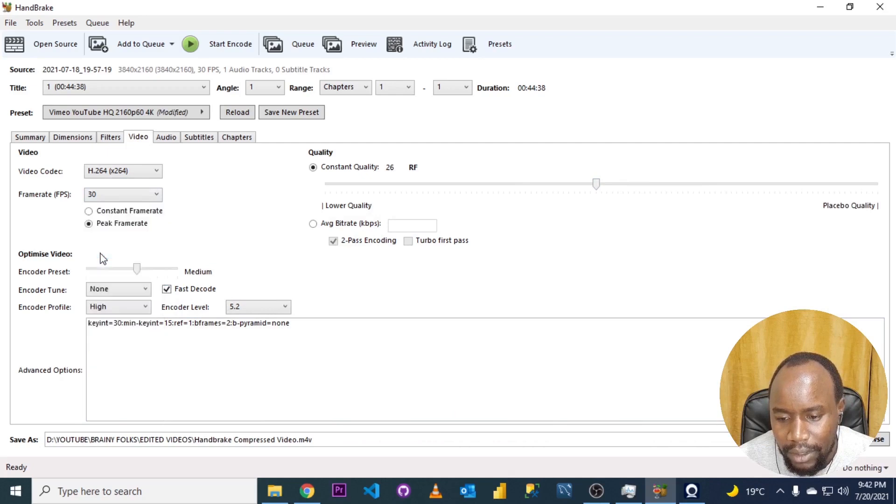
click(110, 212)
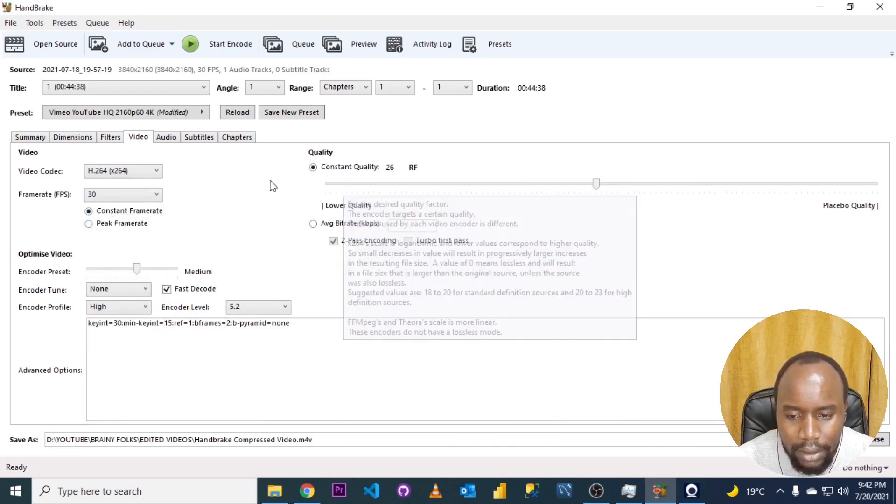
Look over the filter settings and switch the output cropping to Custom
click(115, 139)
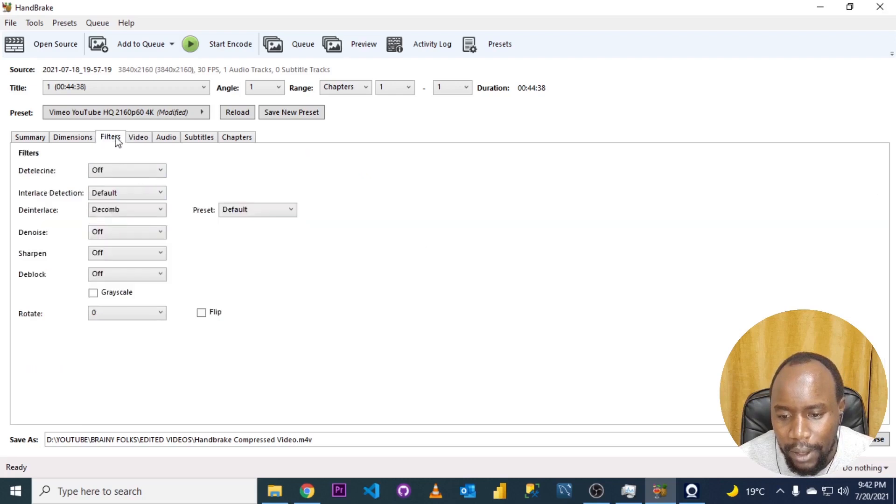
click(87, 140)
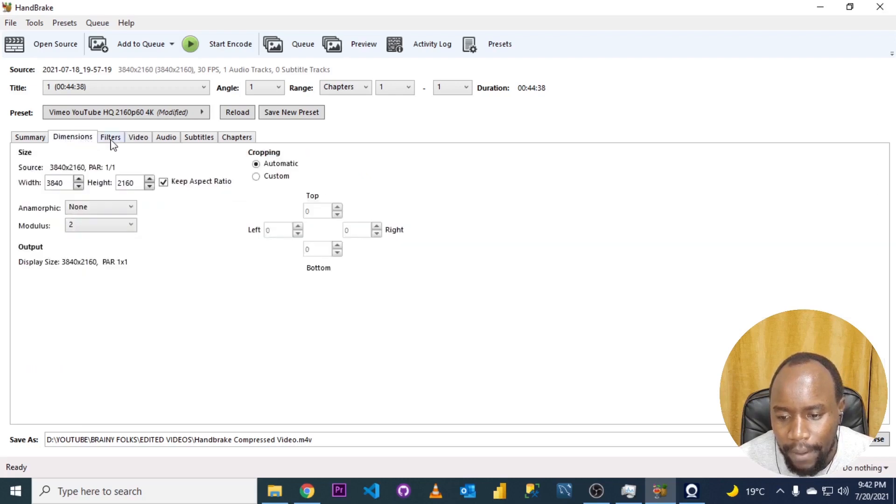
click(112, 141)
click(82, 142)
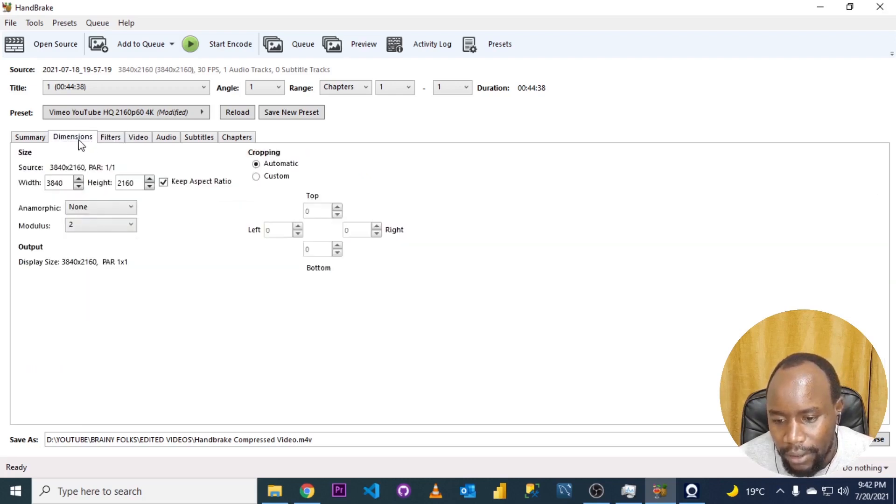
click(270, 179)
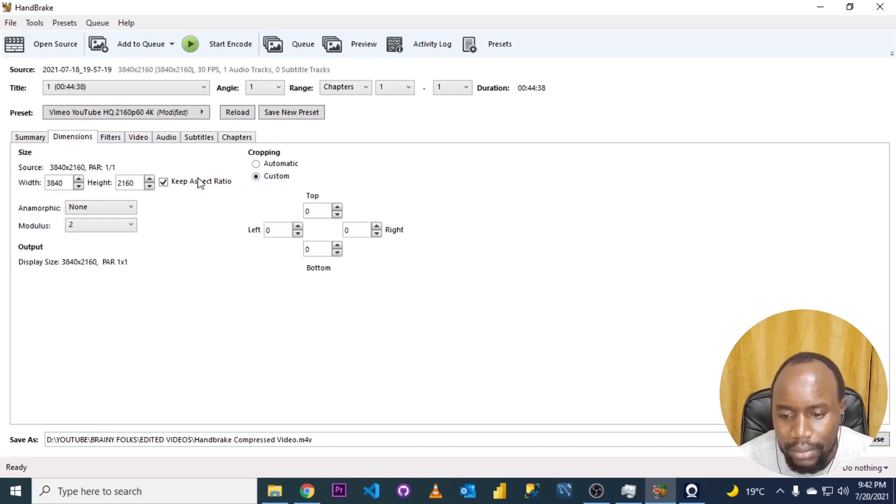
Recheck the video and dimension settings, and start encoding the compressed video
click(150, 140)
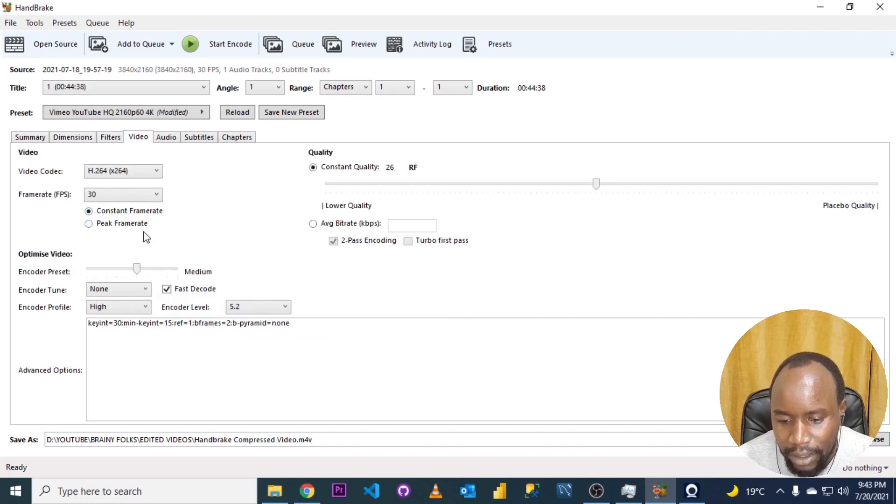
click(59, 138)
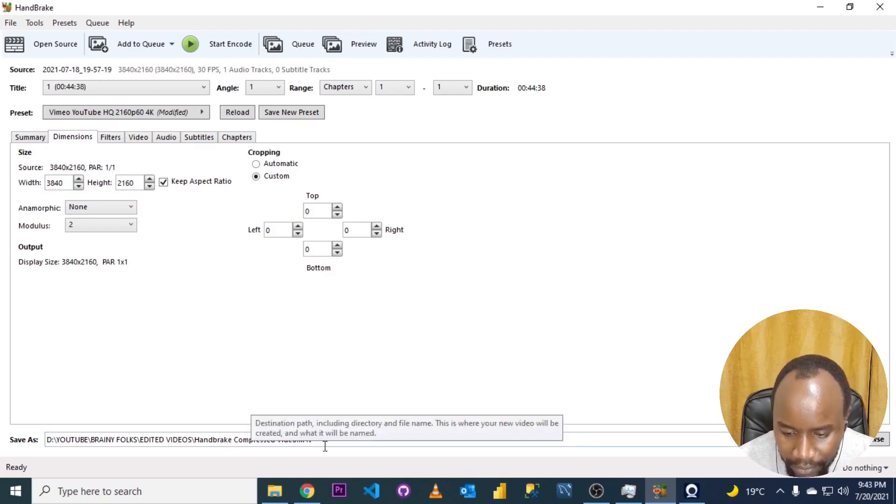
click(221, 46)
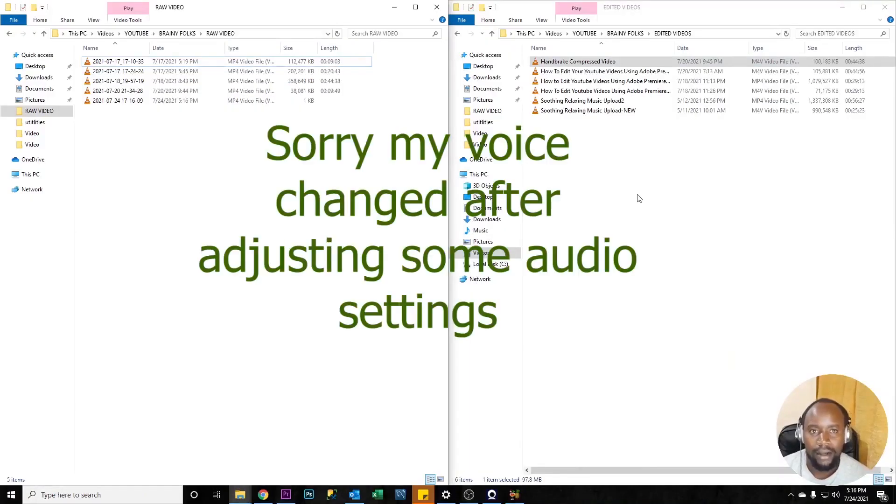
In File Explorer, compare the size and length of the original 2021-07-18_19-57-19 recording with those of Handbrake Compressed Video
click(566, 64)
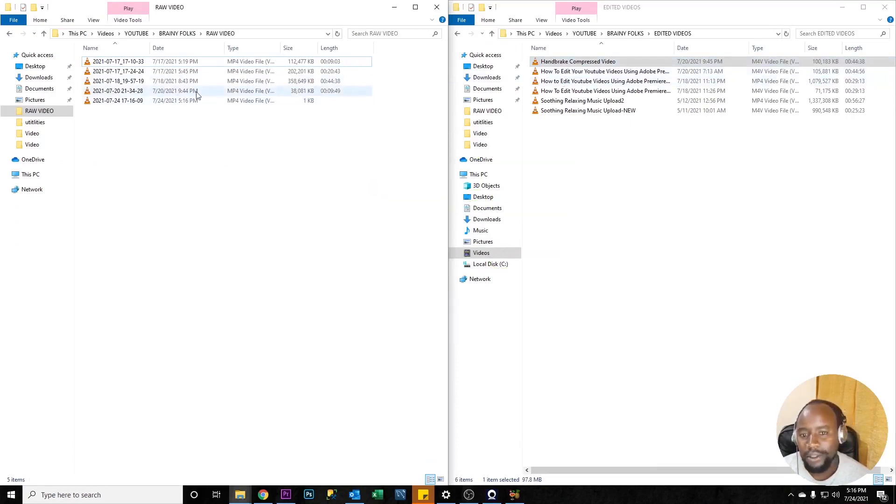
click(171, 82)
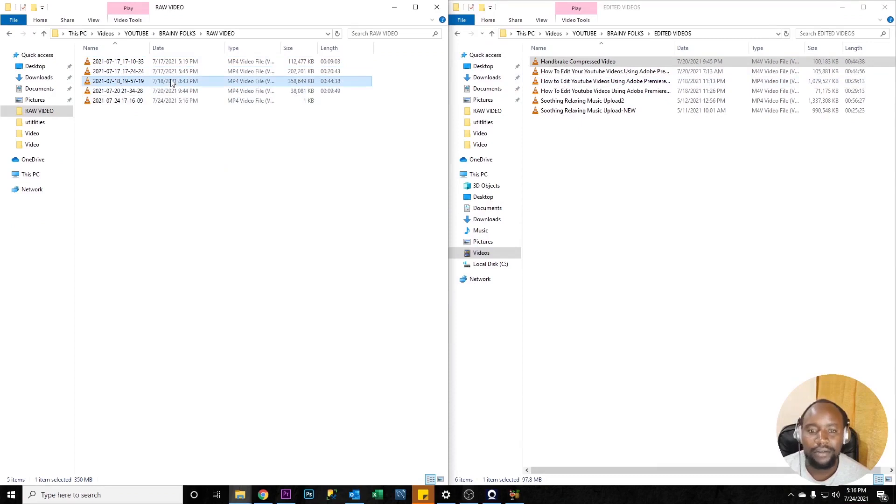
click(579, 65)
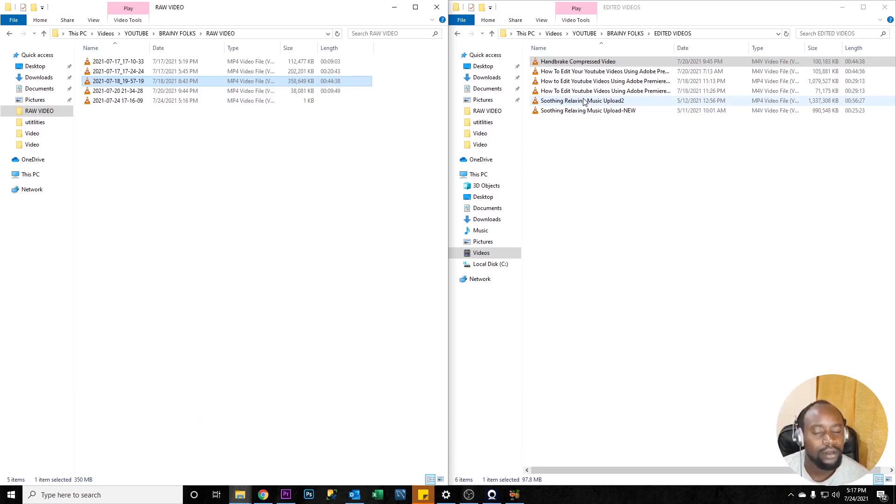
click(236, 159)
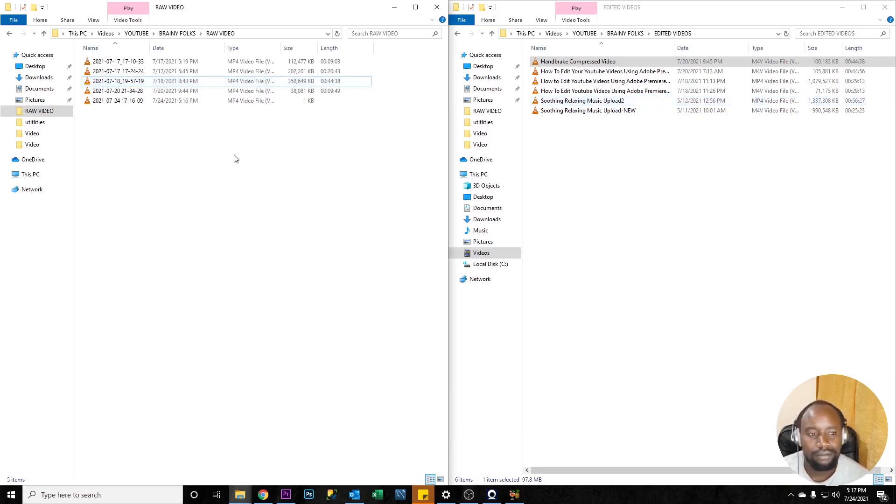